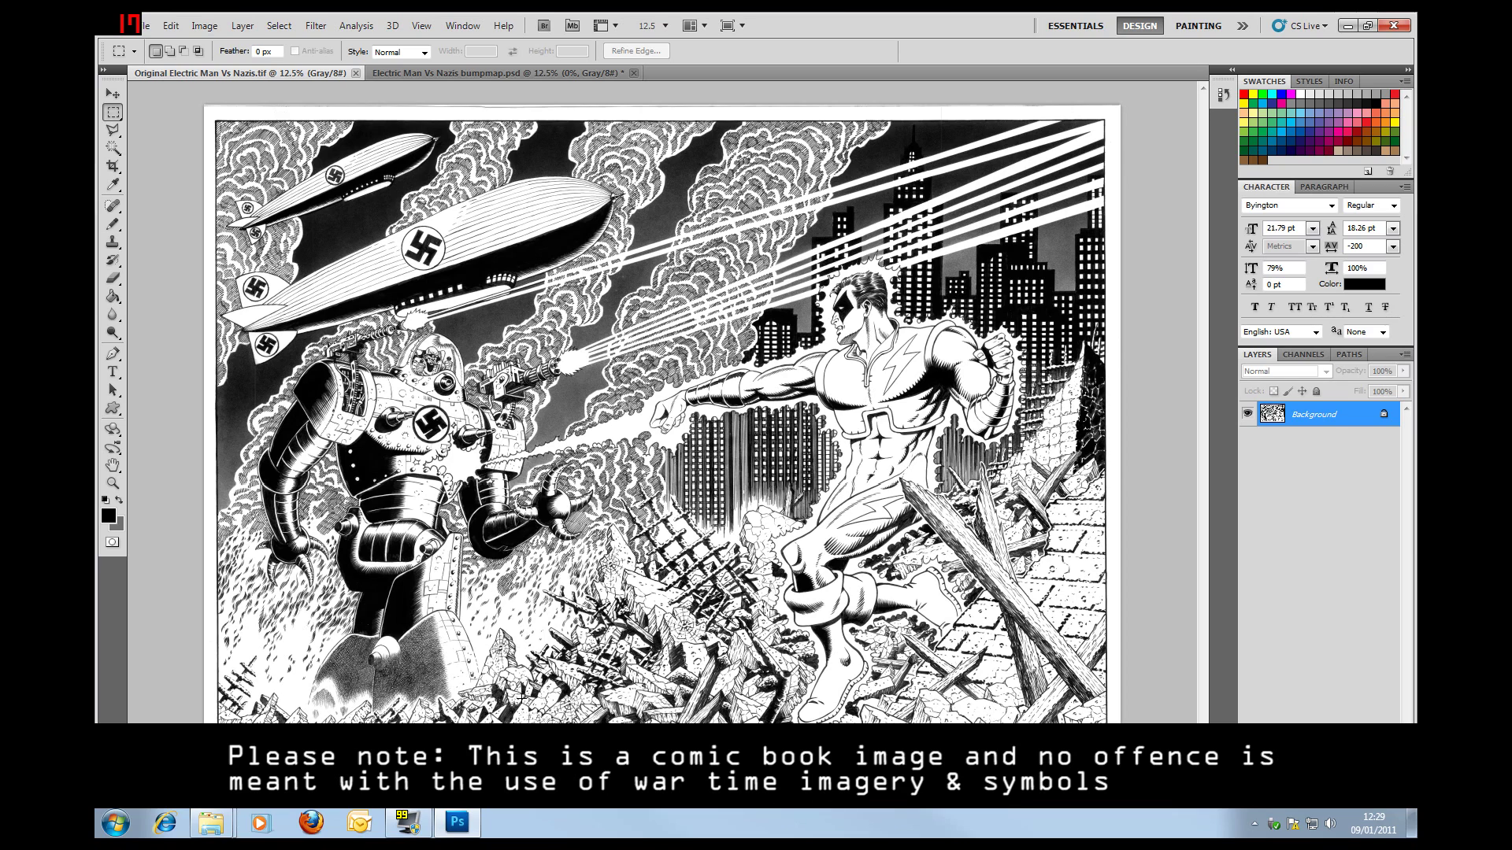
Switch to bumpmap.psd and turn on the dark city-silhouette depth layer 90.
{"action": "left_click", "coordinate": [531, 71]}
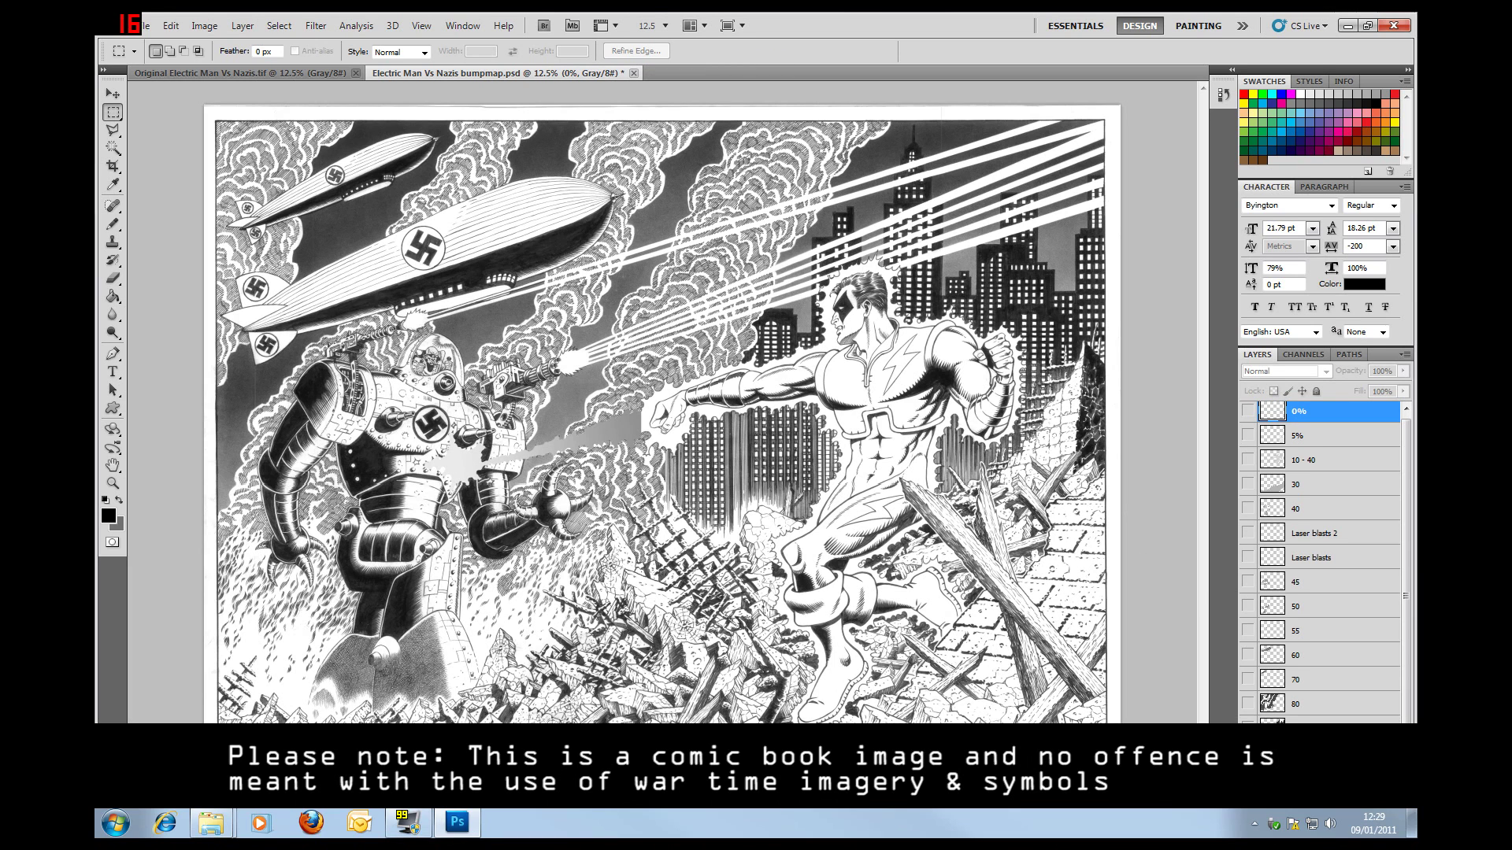
{"action": "scroll", "coordinate": [1312, 584], "scroll_direction": "down", "scroll_amount": 1}
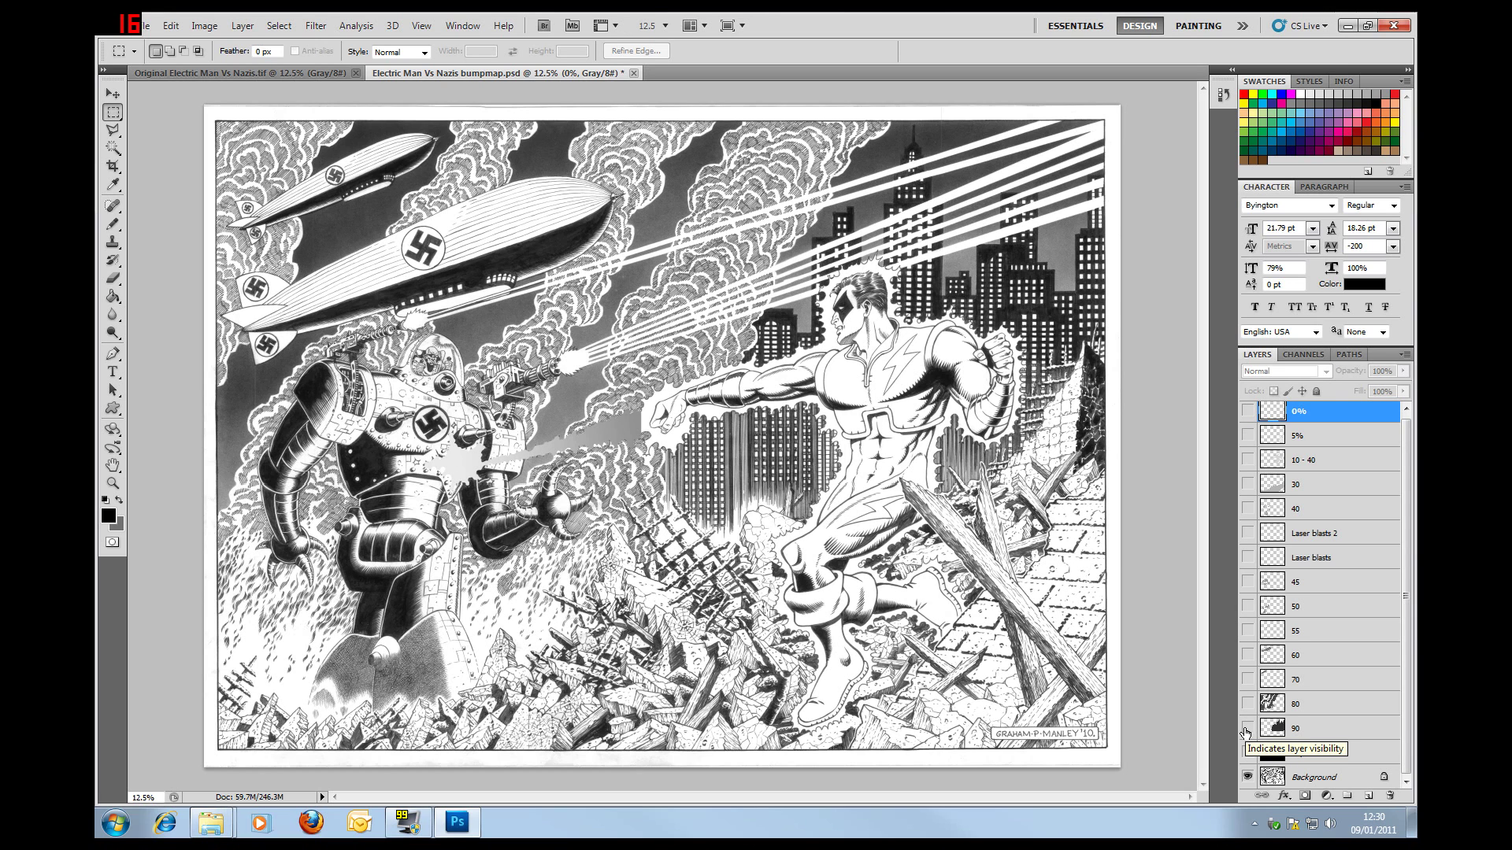
{"action": "left_click", "coordinate": [1246, 728]}
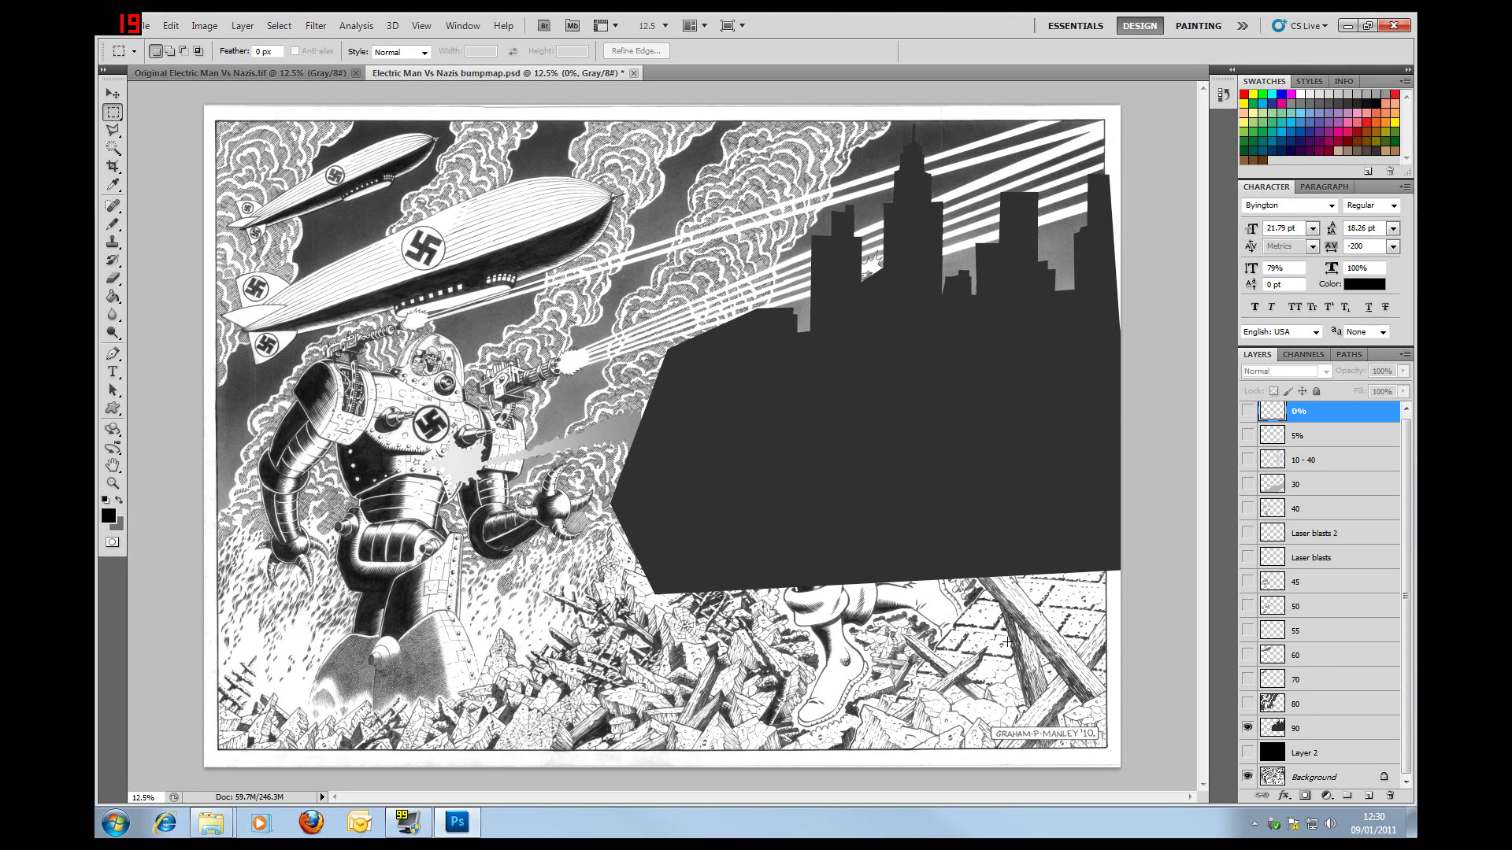
Briefly show black Layer 2, then toggle smoke layer 80 against the drawn clouds, leaving it on.
{"action": "left_click", "coordinate": [1249, 753]}
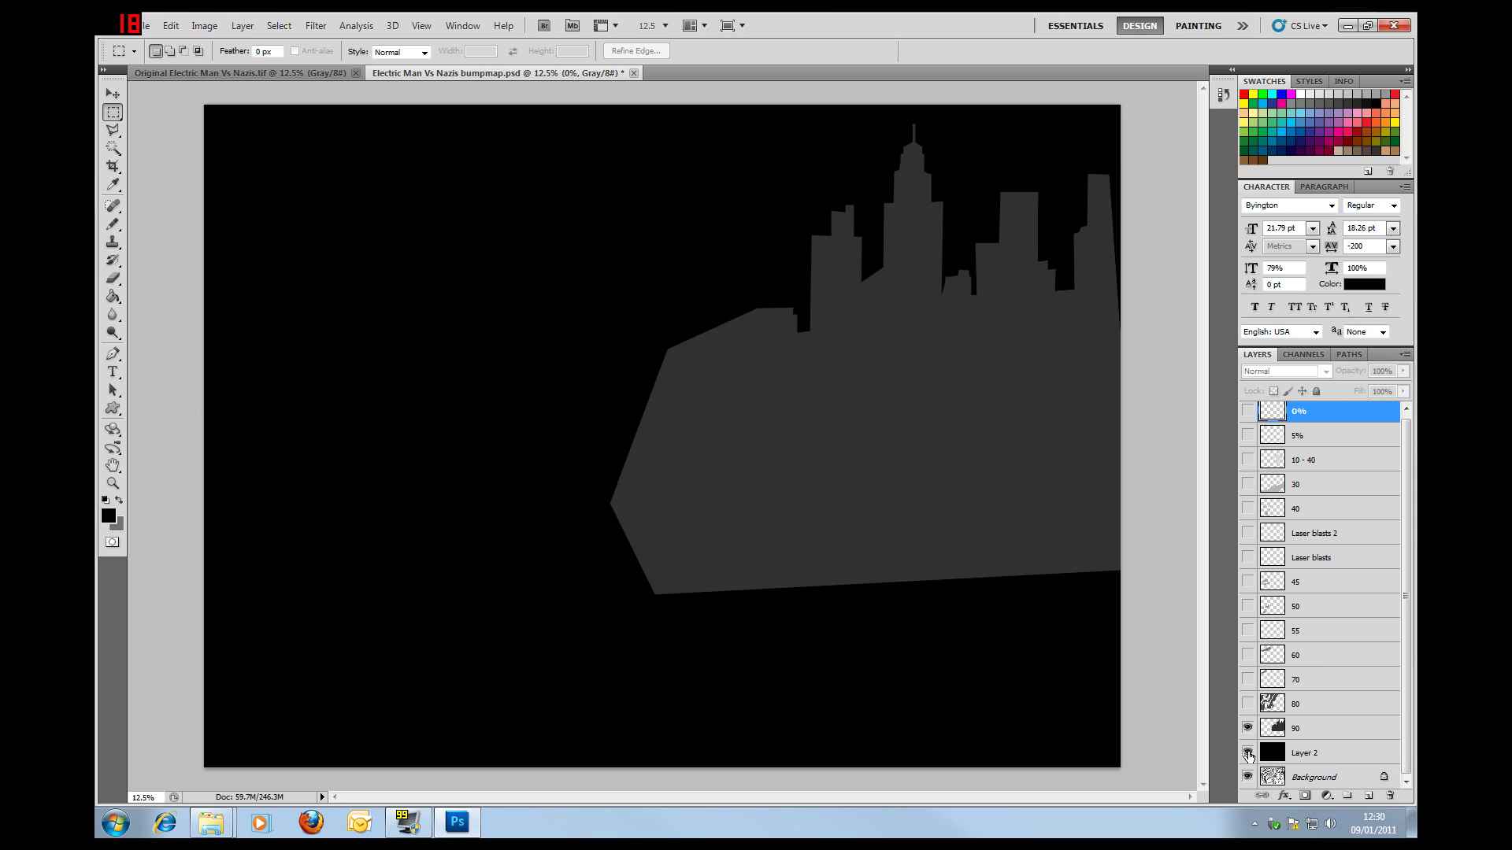
{"action": "left_click", "coordinate": [1248, 754]}
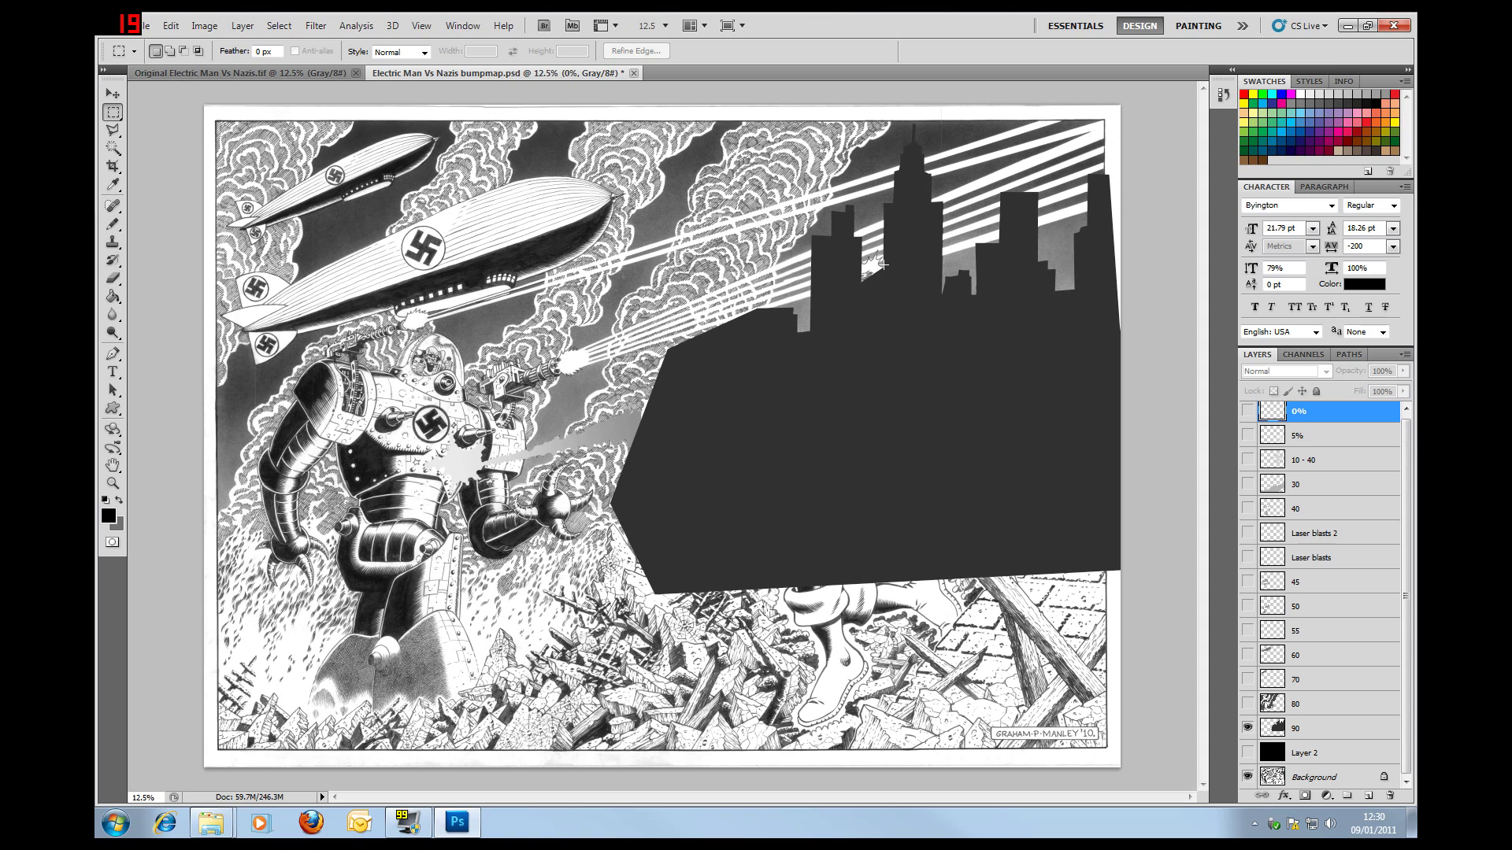
{"action": "left_click", "coordinate": [1248, 704]}
{"action": "left_click", "coordinate": [1247, 704]}
{"action": "left_click", "coordinate": [1247, 704]}
{"action": "left_click", "coordinate": [1247, 704]}
{"action": "left_click", "coordinate": [1248, 704]}
{"action": "left_click", "coordinate": [1247, 704]}
{"action": "left_click", "coordinate": [1248, 704]}
{"action": "left_click", "coordinate": [1247, 704]}
{"action": "left_click", "coordinate": [1247, 704]}
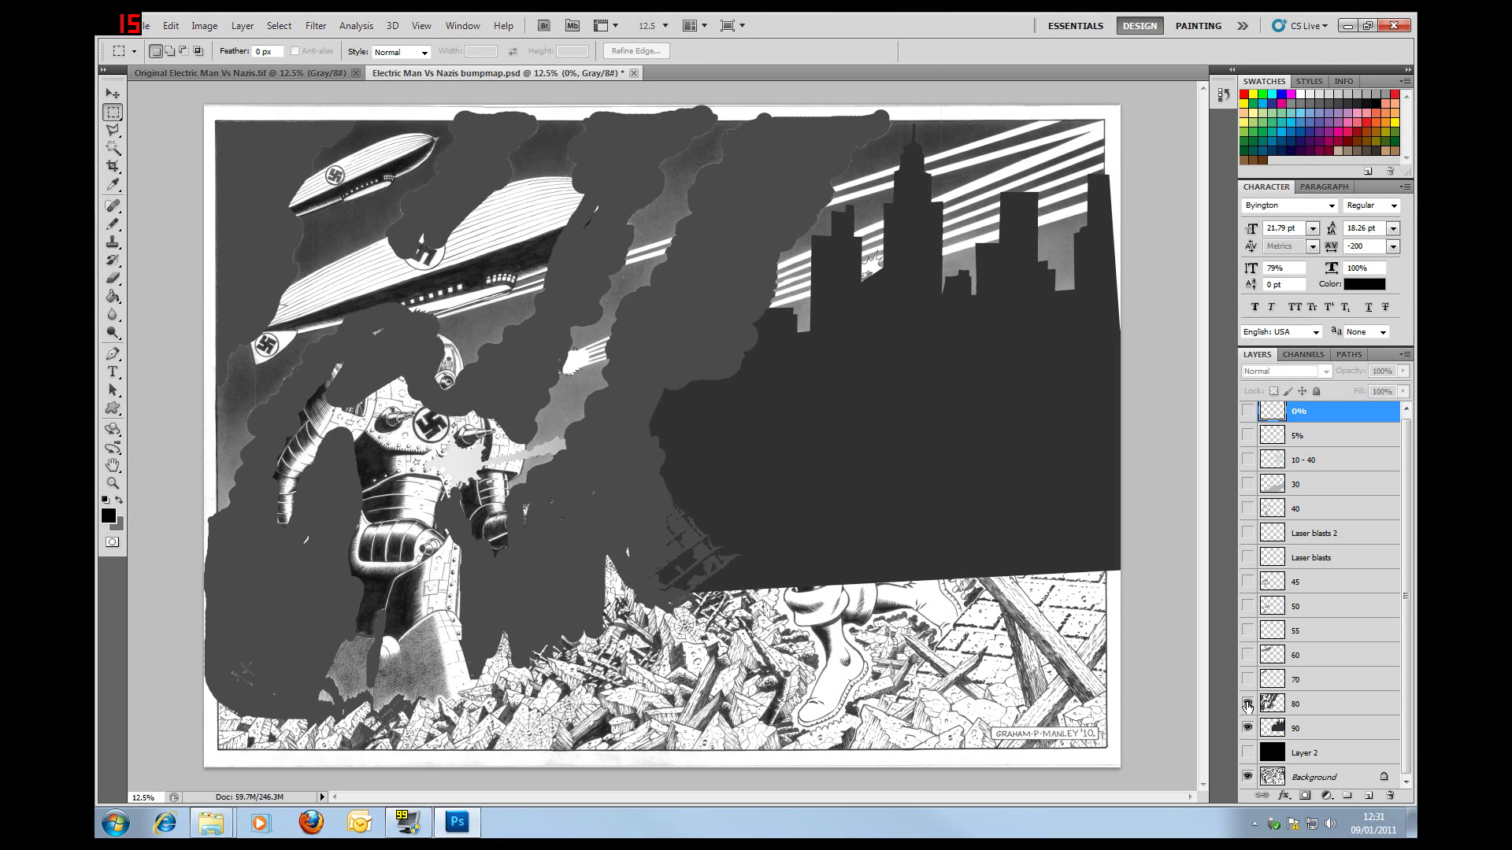
Recheck layer 80 against the clouds, then show airship layers 70 and 60.
{"action": "left_click", "coordinate": [1247, 704]}
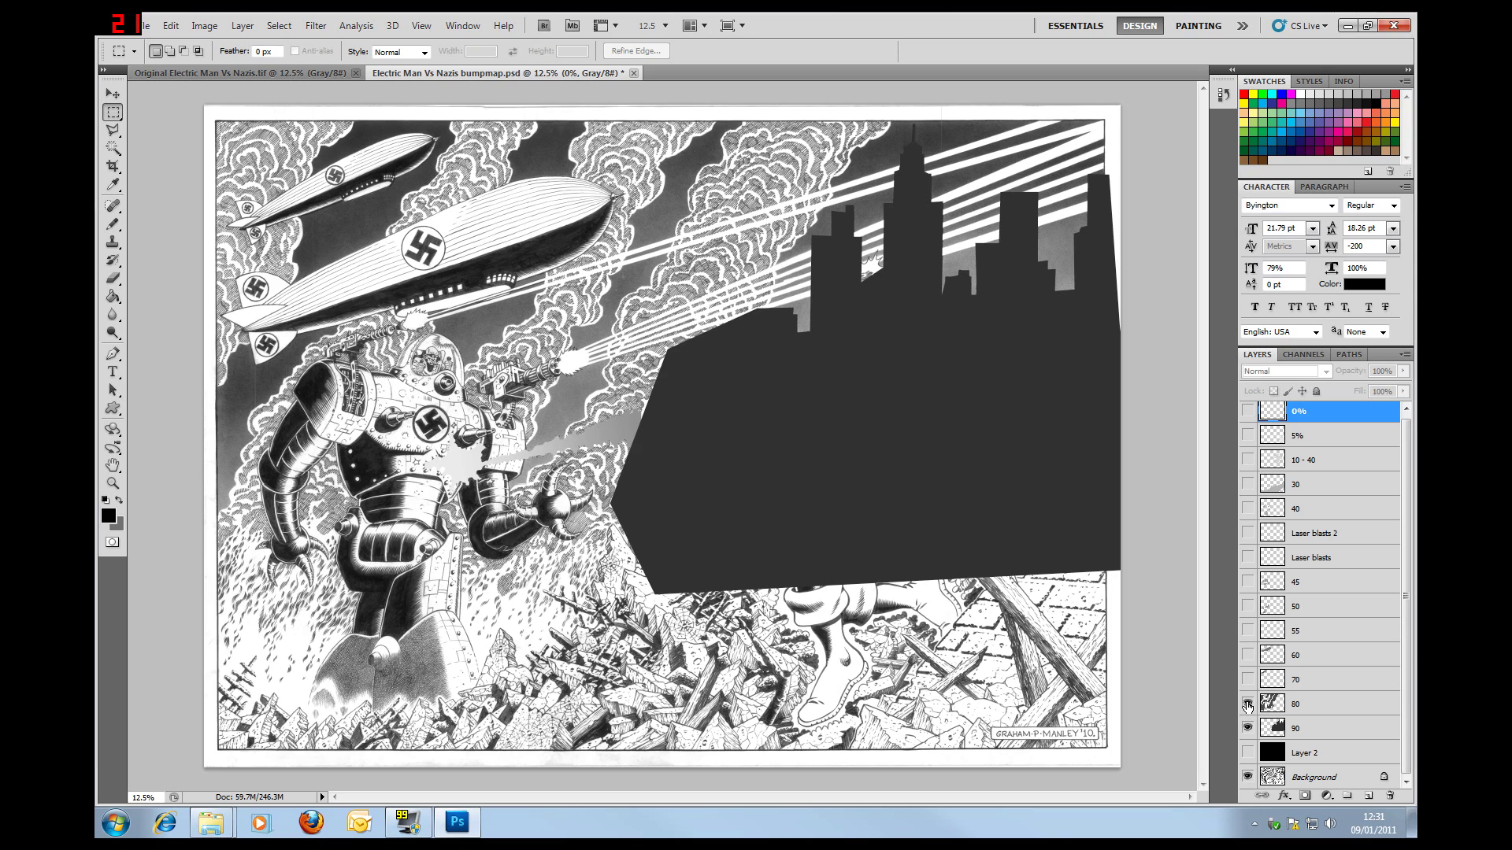
{"action": "left_click", "coordinate": [1248, 704]}
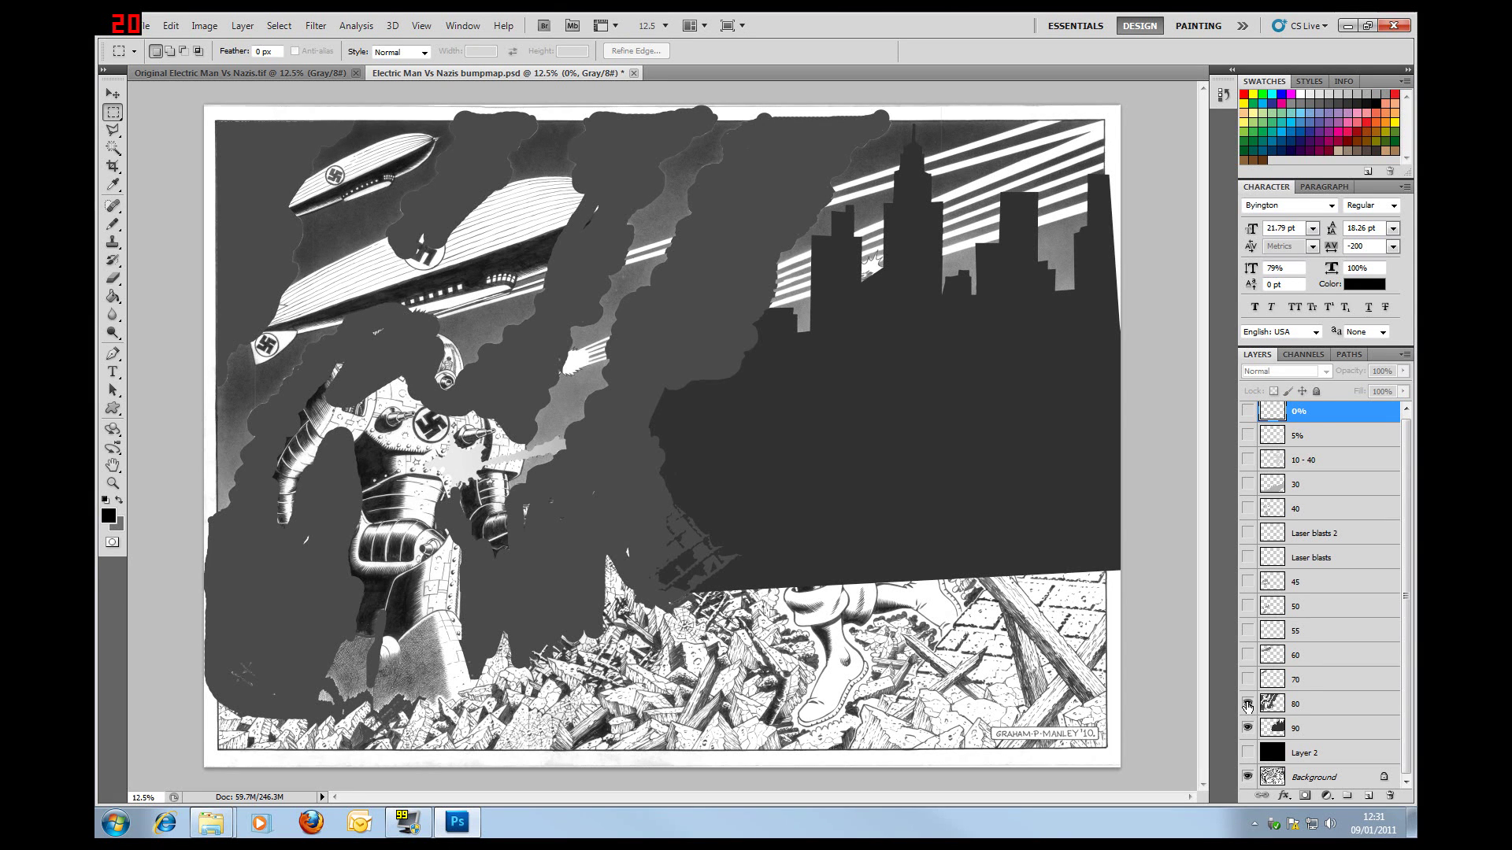
{"action": "left_click", "coordinate": [1248, 704]}
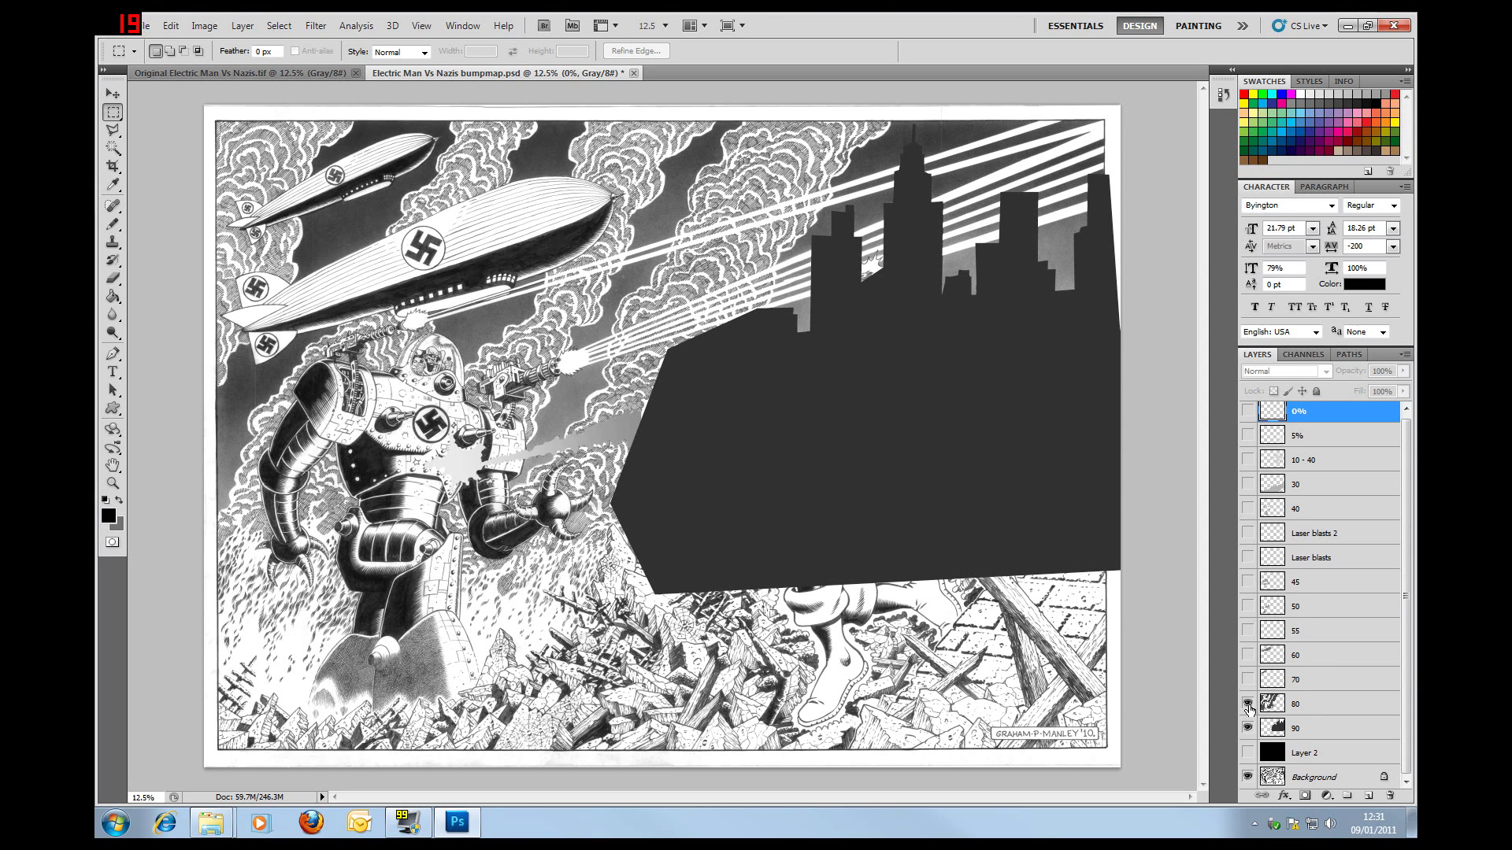
{"action": "left_click", "coordinate": [1247, 704]}
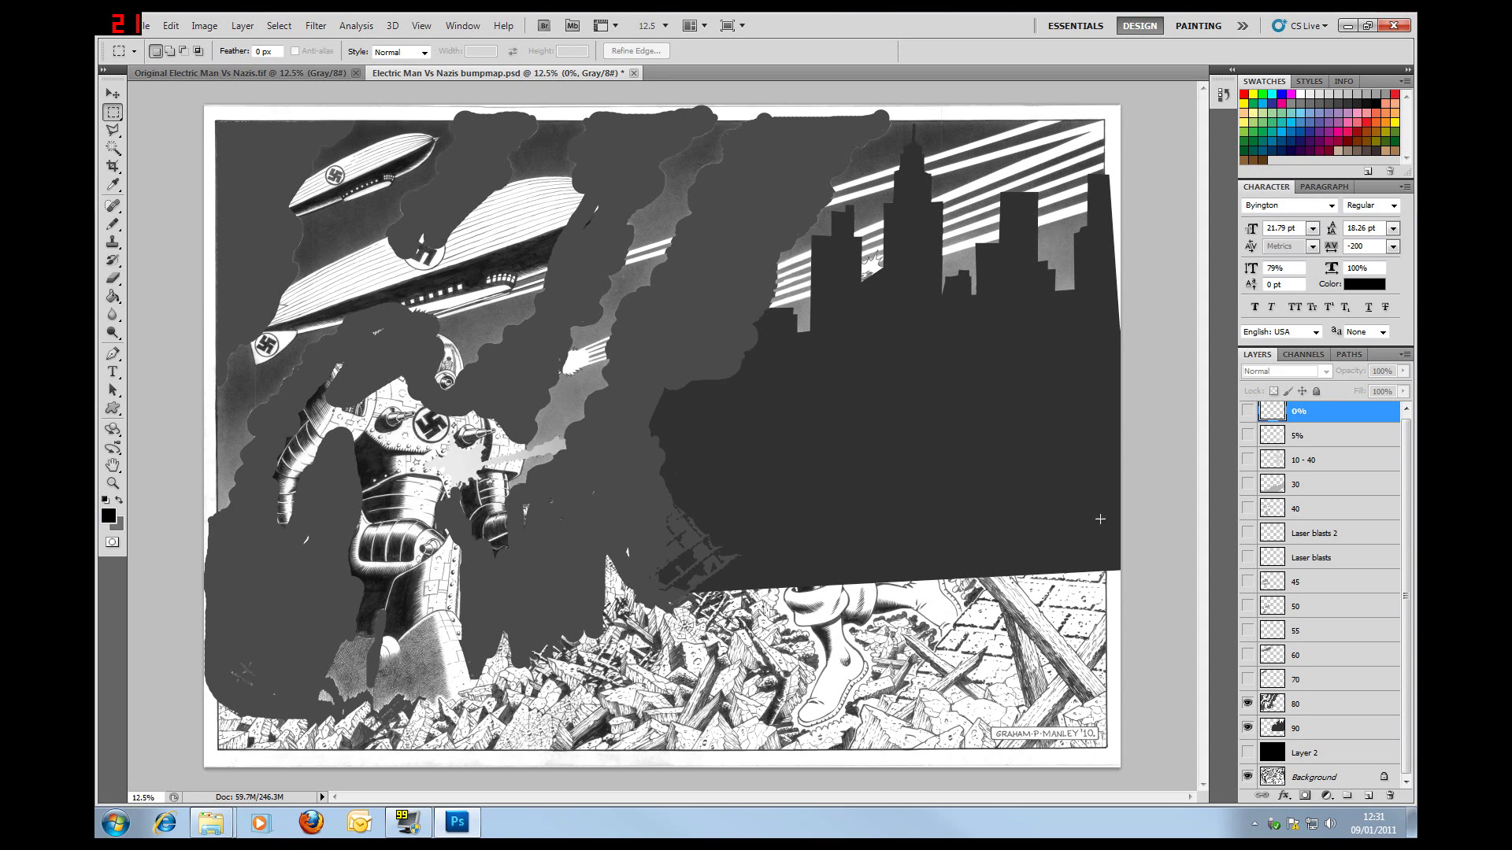
{"action": "left_click", "coordinate": [1247, 680]}
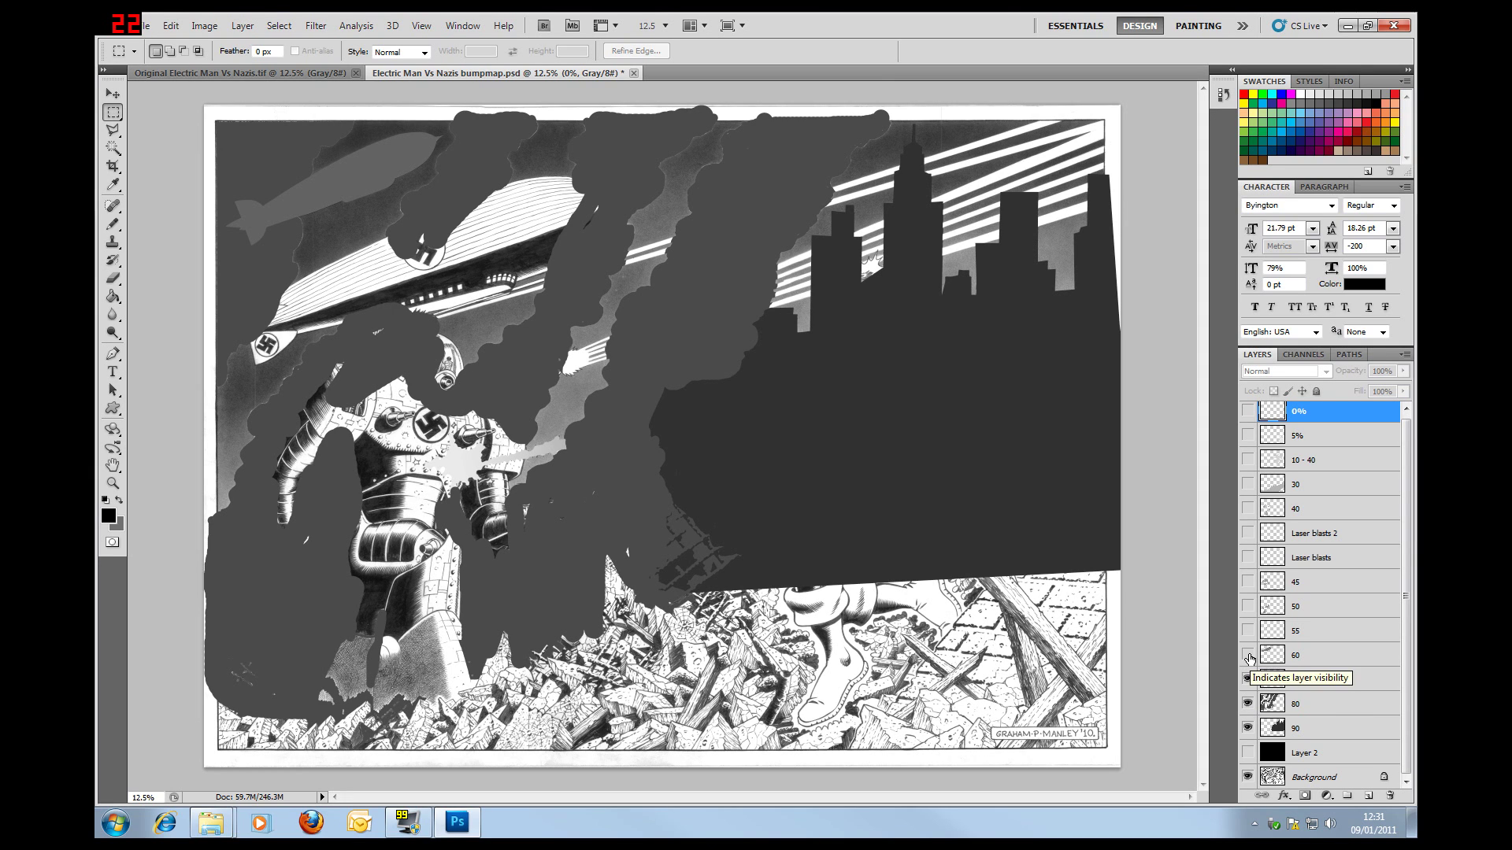
{"action": "left_click", "coordinate": [1247, 655]}
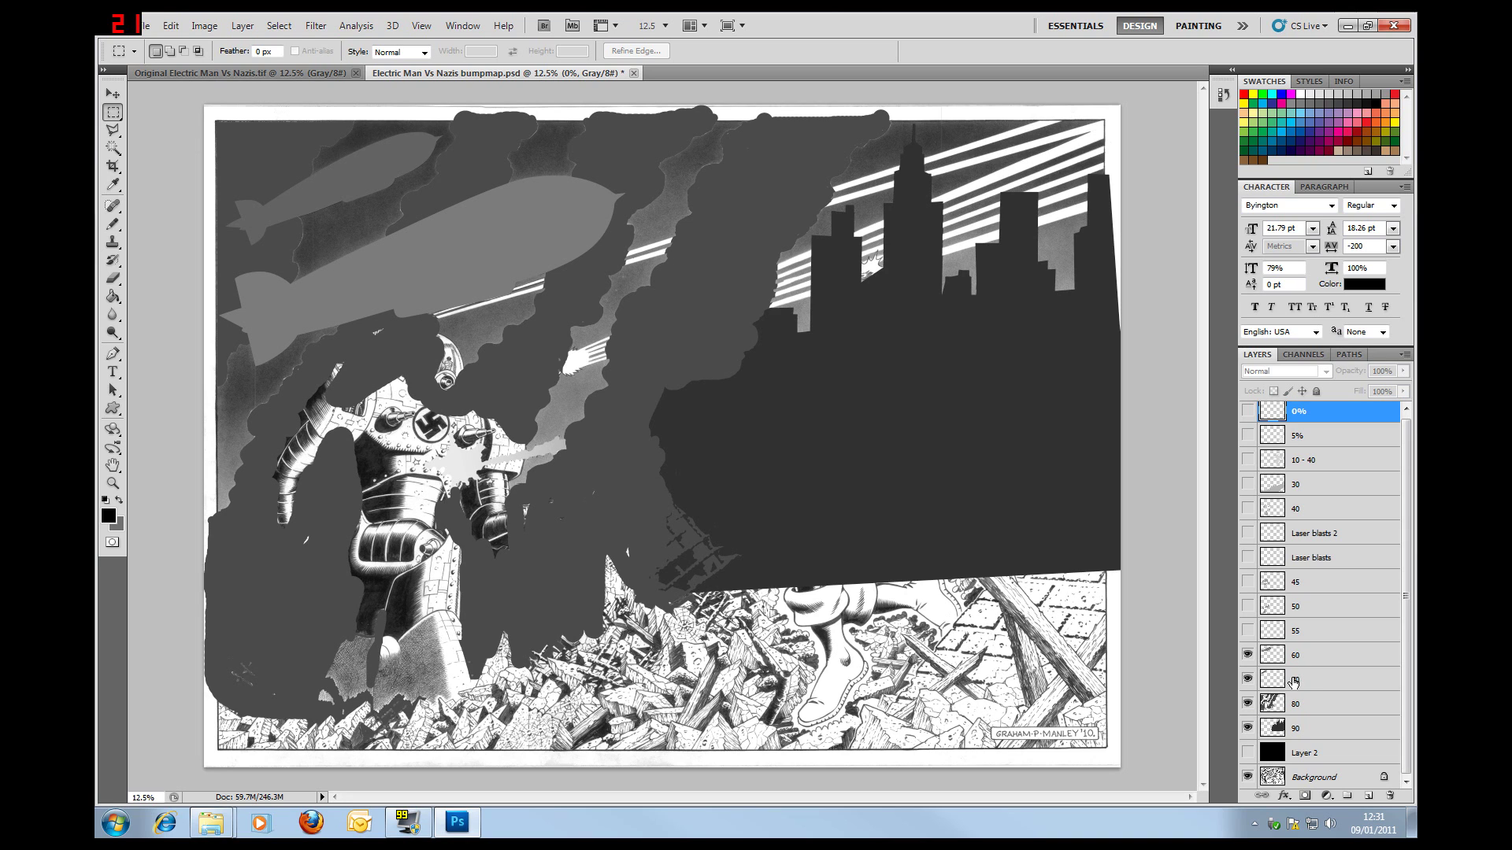
Turn on smoke layer 55, comparing it over the robot's head with layers 80 and 90 briefly hidden.
{"action": "left_click", "coordinate": [1248, 631]}
{"action": "left_click", "coordinate": [1247, 630]}
{"action": "left_click", "coordinate": [1248, 704]}
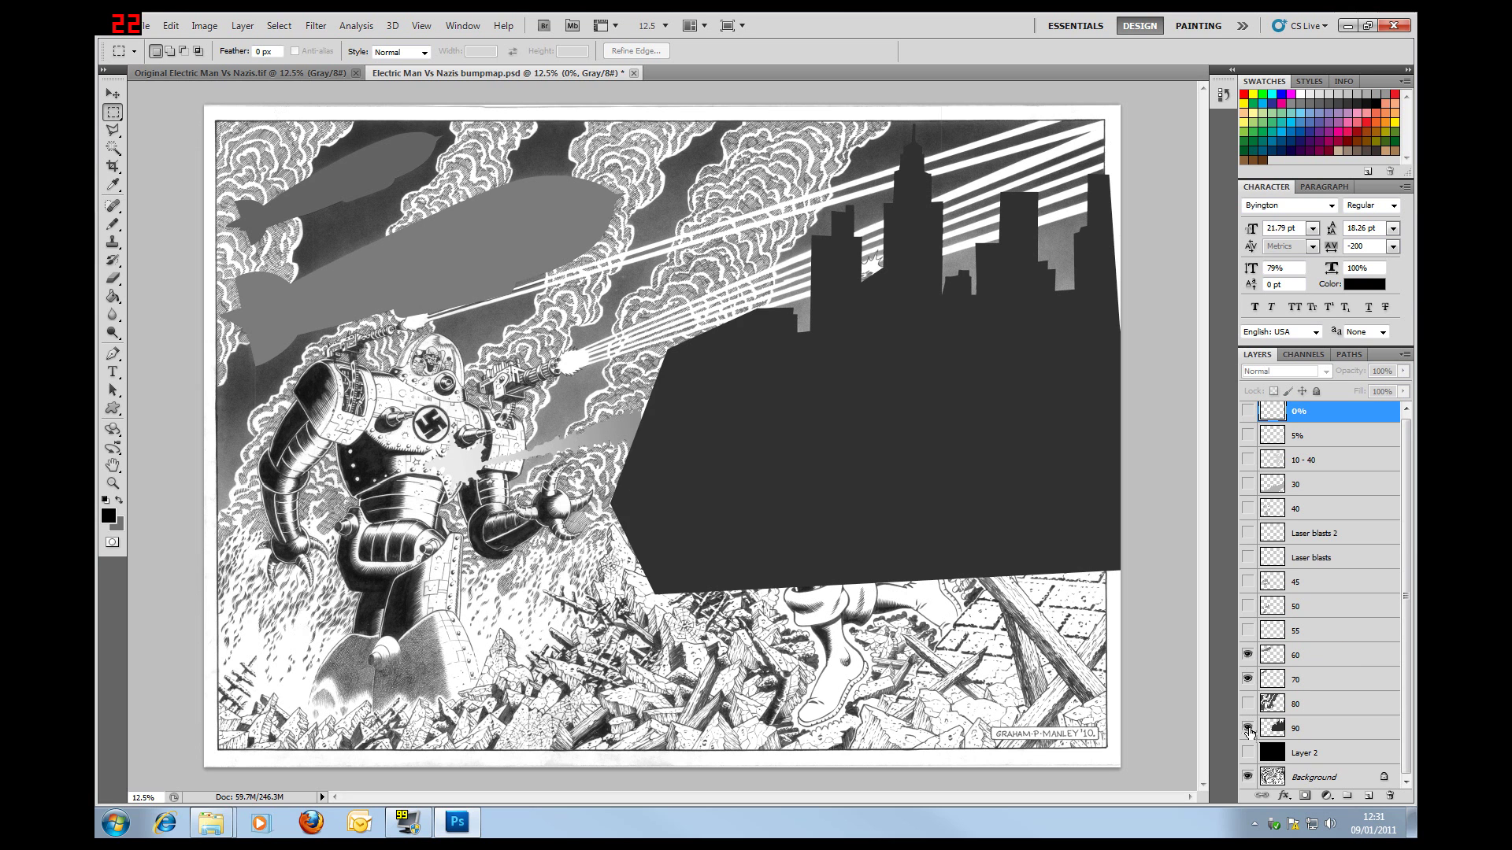
{"action": "left_click", "coordinate": [1248, 728]}
{"action": "left_click", "coordinate": [1247, 631]}
{"action": "left_click", "coordinate": [1247, 630]}
{"action": "left_click", "coordinate": [1247, 631]}
{"action": "left_click", "coordinate": [1248, 631]}
{"action": "left_click", "coordinate": [1248, 630]}
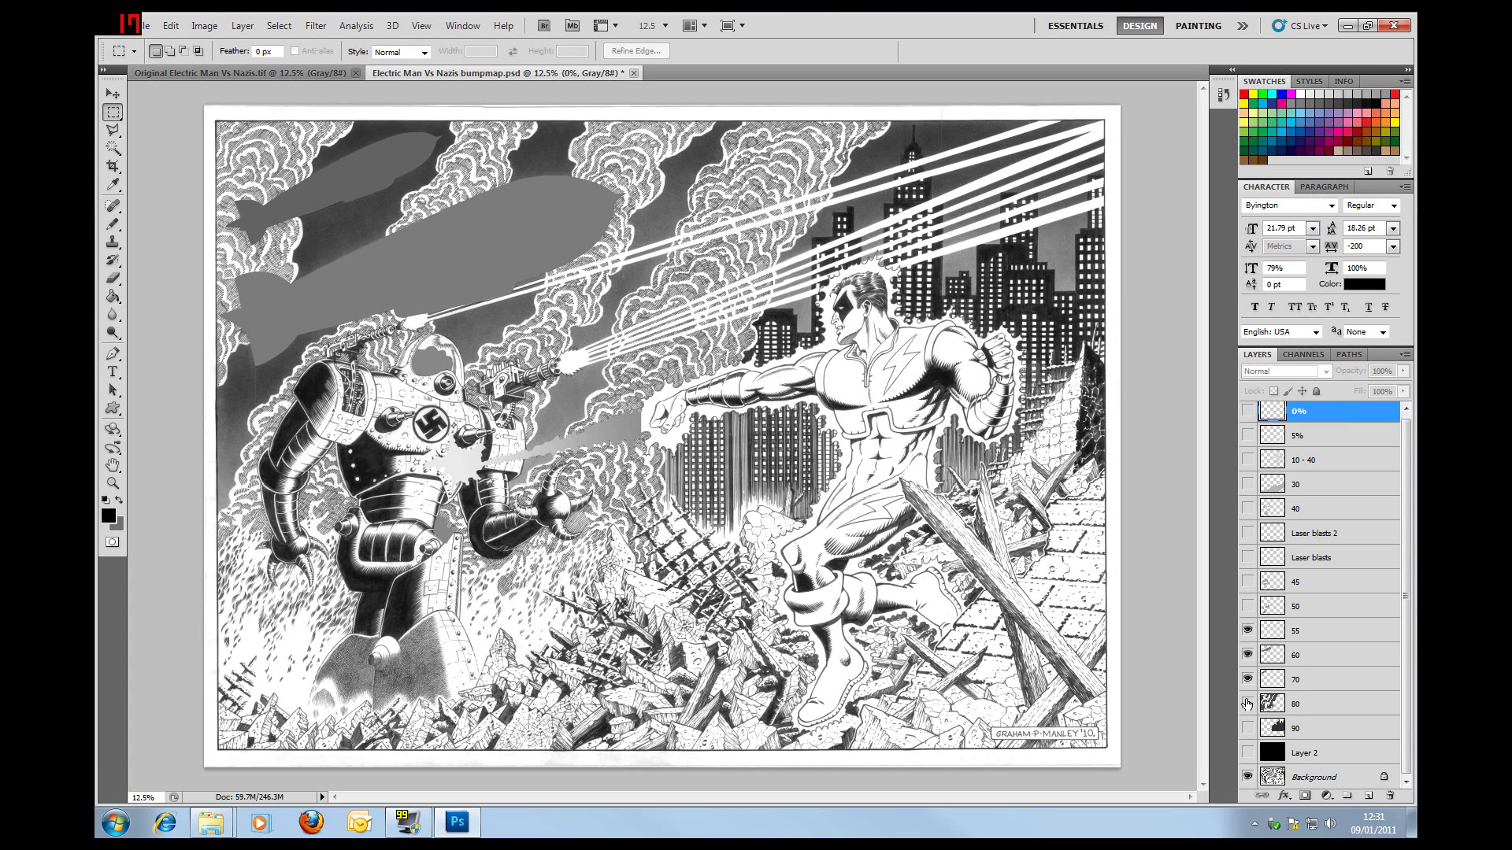
{"action": "left_click", "coordinate": [1247, 703]}
{"action": "left_click", "coordinate": [1247, 728]}
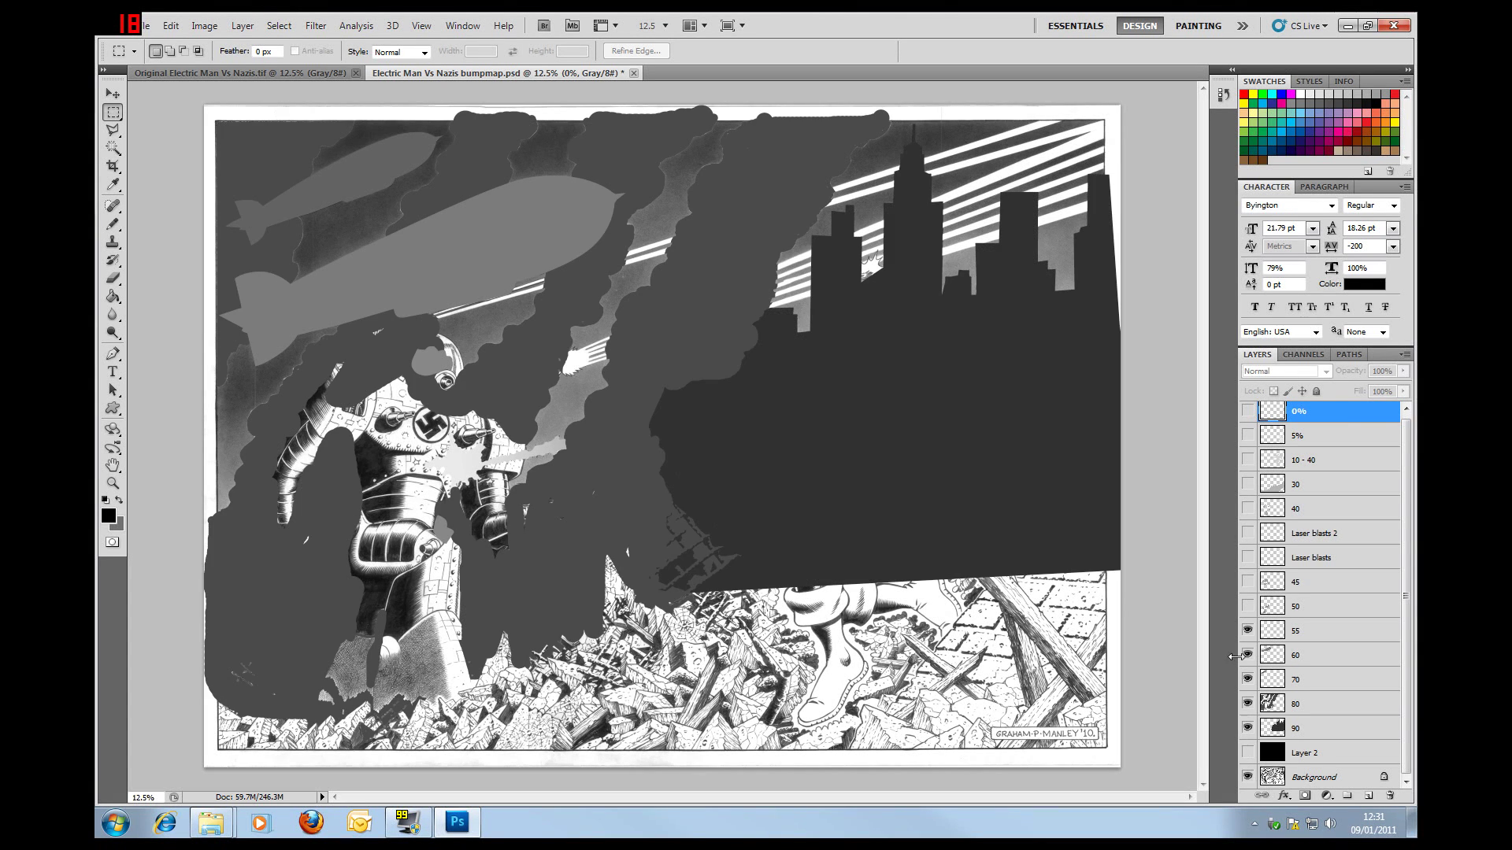
Show layers 50, 45, both Laser blasts, 40, 30, 10 - 40, 5%, 0% and black Layer 2.
{"action": "left_click", "coordinate": [1248, 607]}
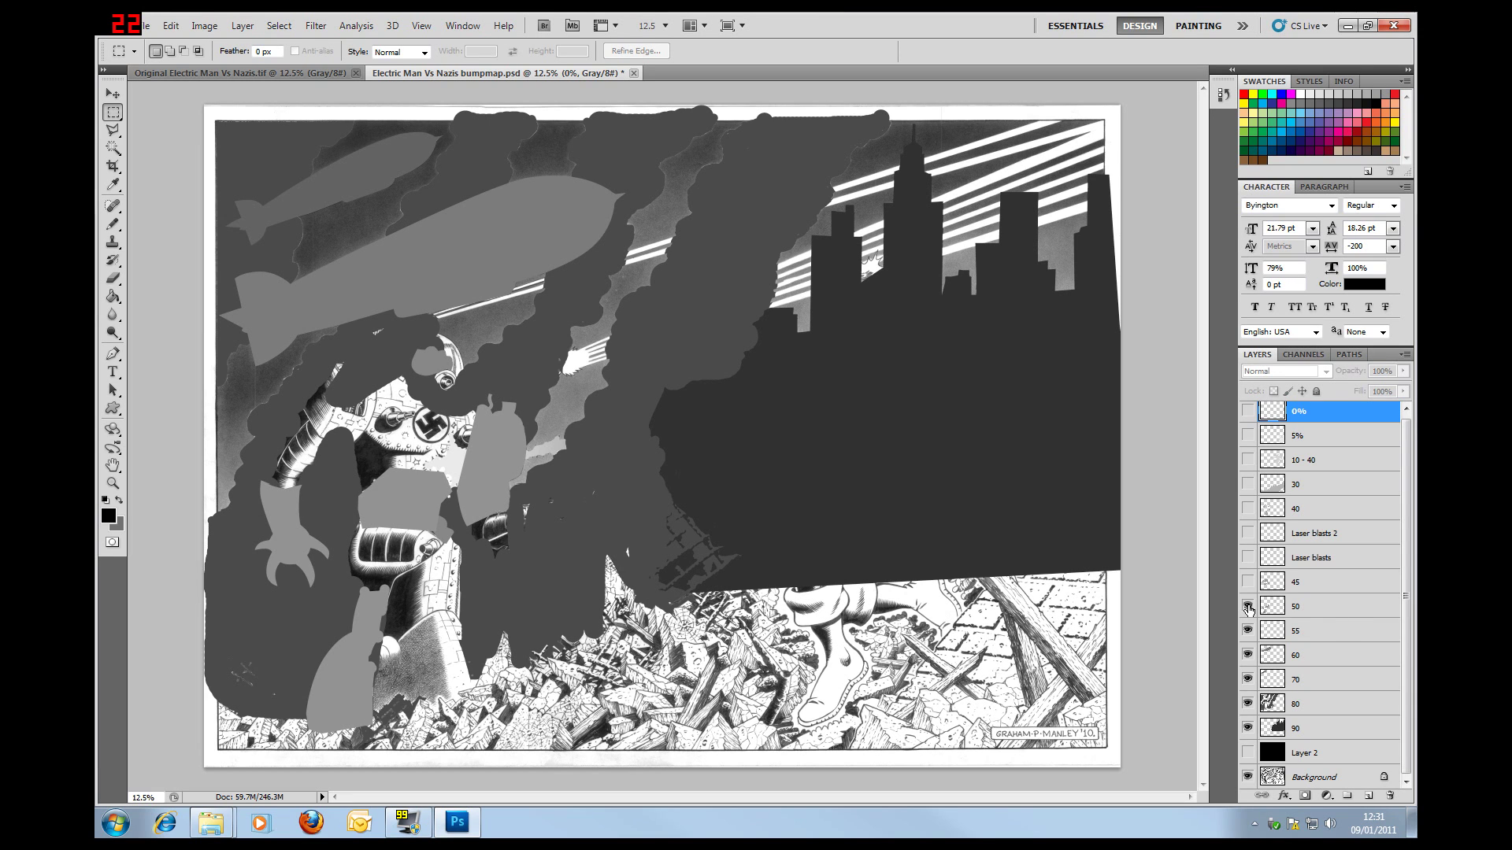
{"action": "left_click", "coordinate": [1248, 582]}
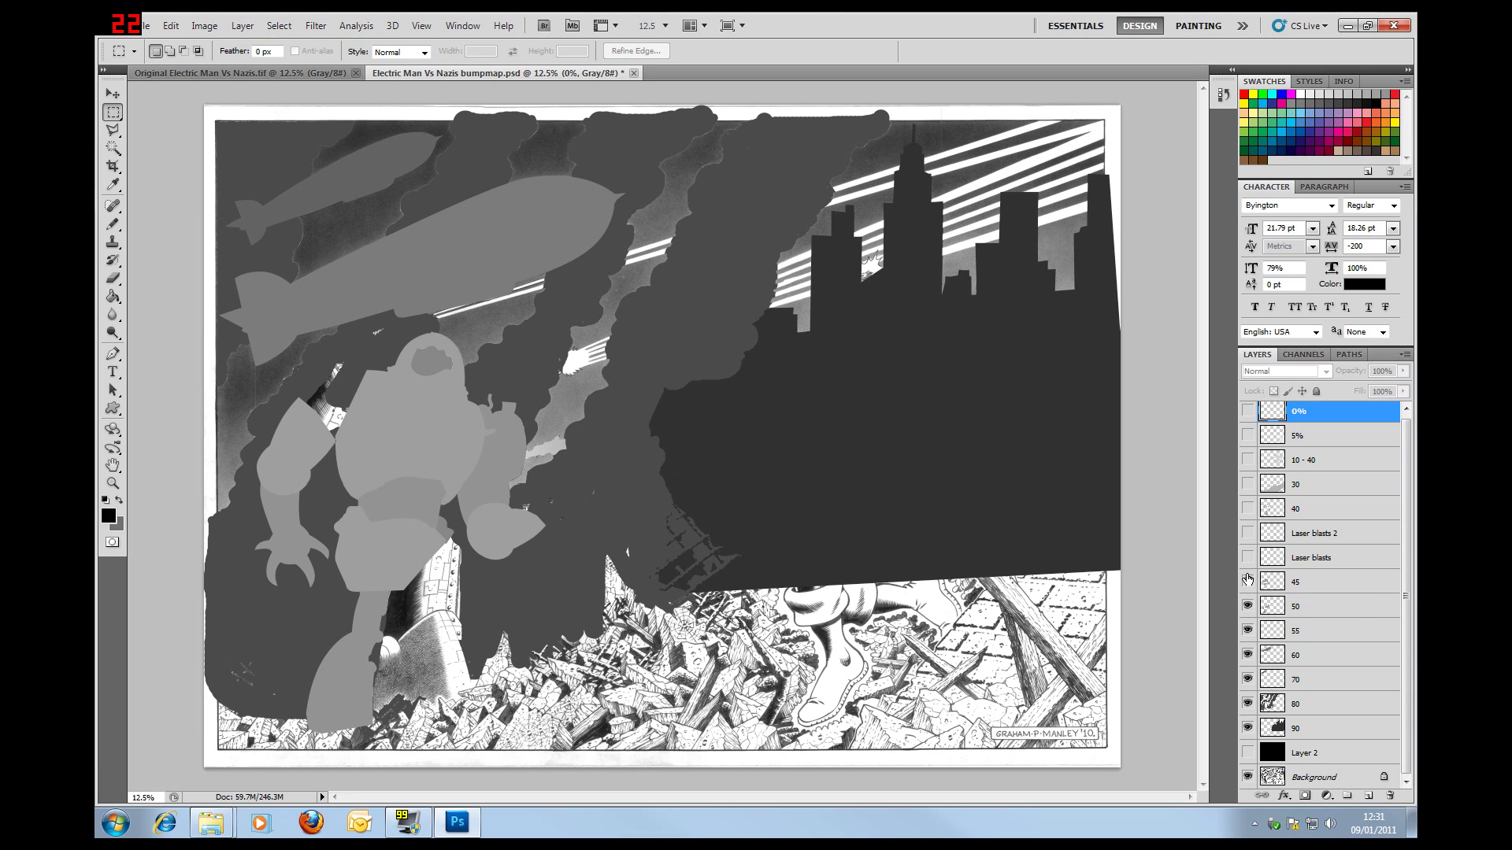
{"action": "left_click", "coordinate": [1247, 558]}
{"action": "left_click", "coordinate": [1247, 533]}
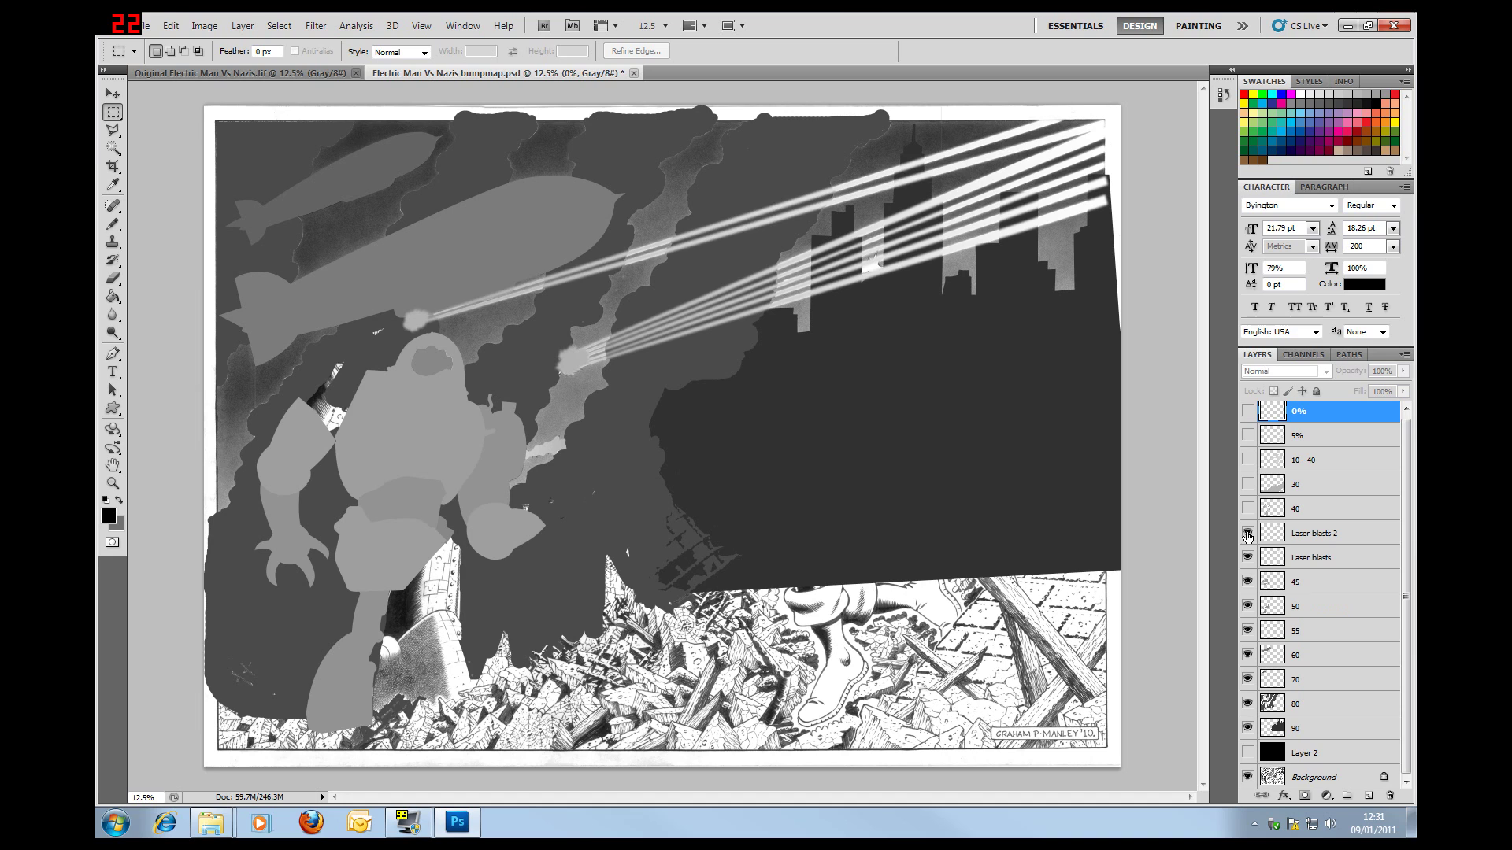
{"action": "left_click", "coordinate": [1248, 508]}
{"action": "left_click", "coordinate": [1247, 485]}
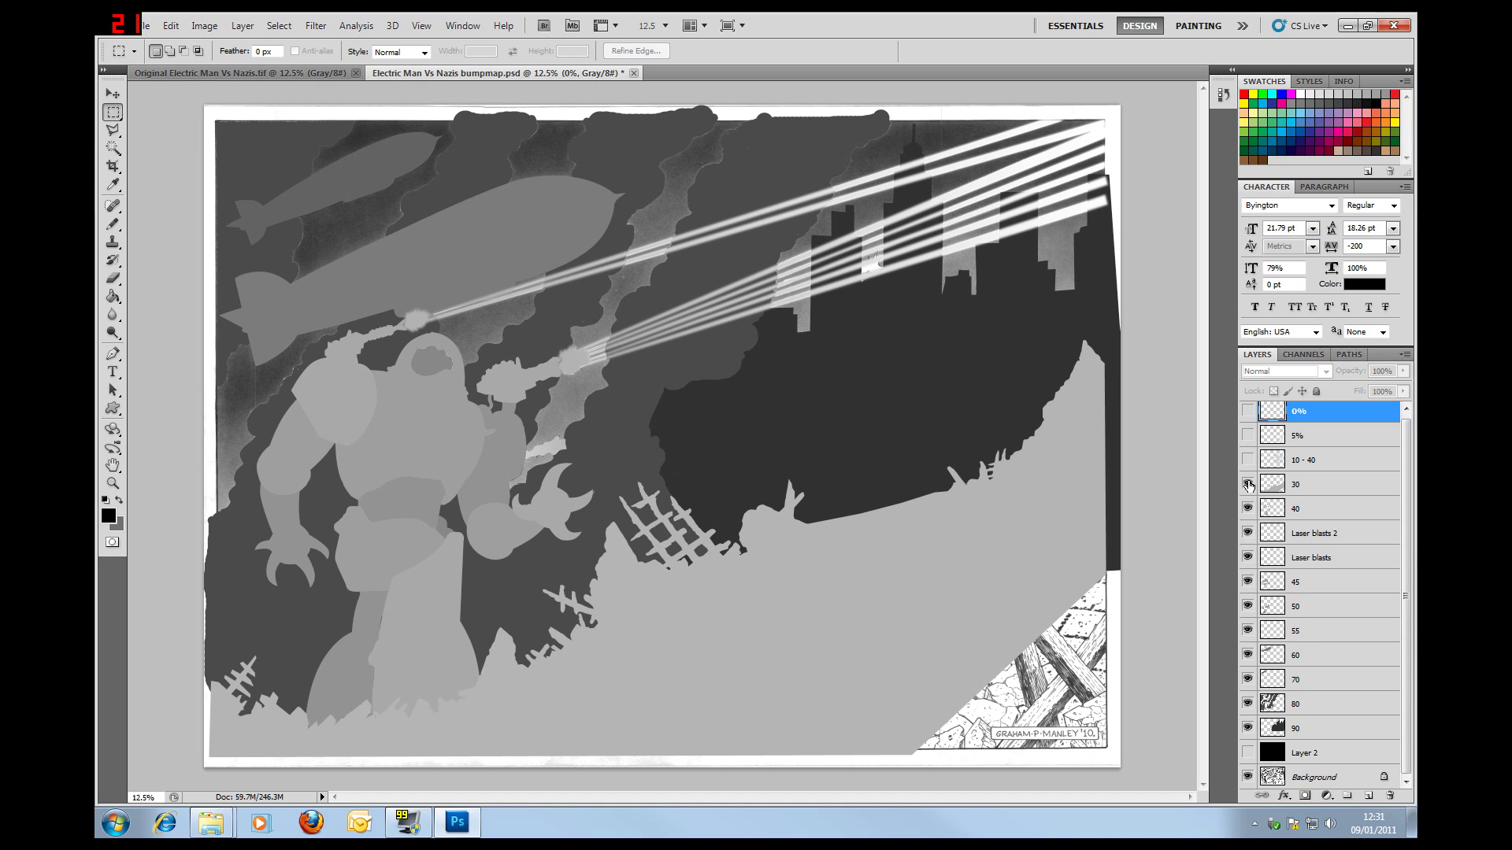
{"action": "left_click", "coordinate": [1247, 460]}
{"action": "left_click", "coordinate": [1248, 436]}
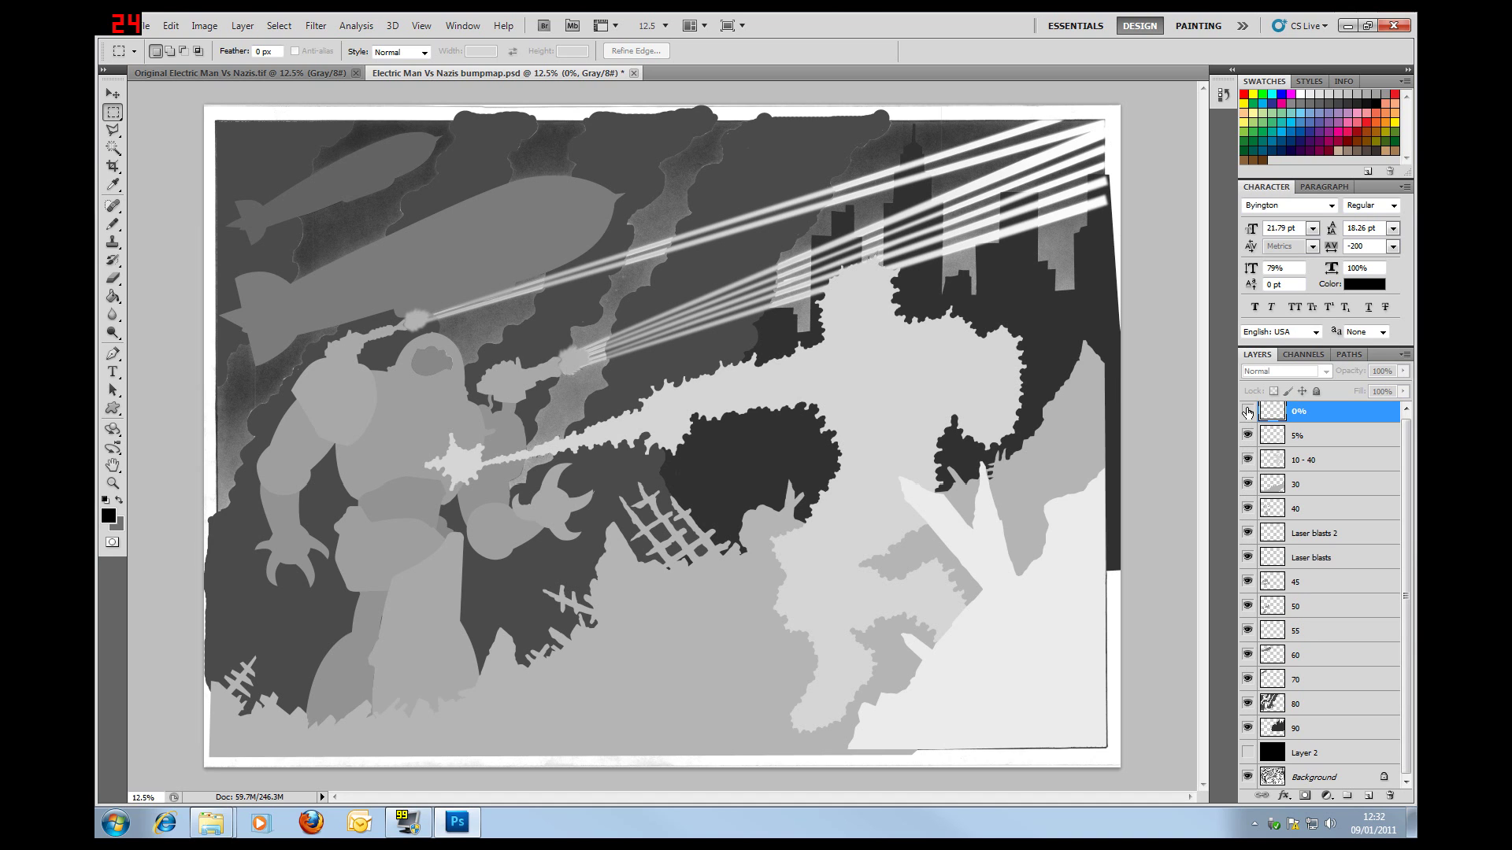
{"action": "left_click", "coordinate": [1248, 411]}
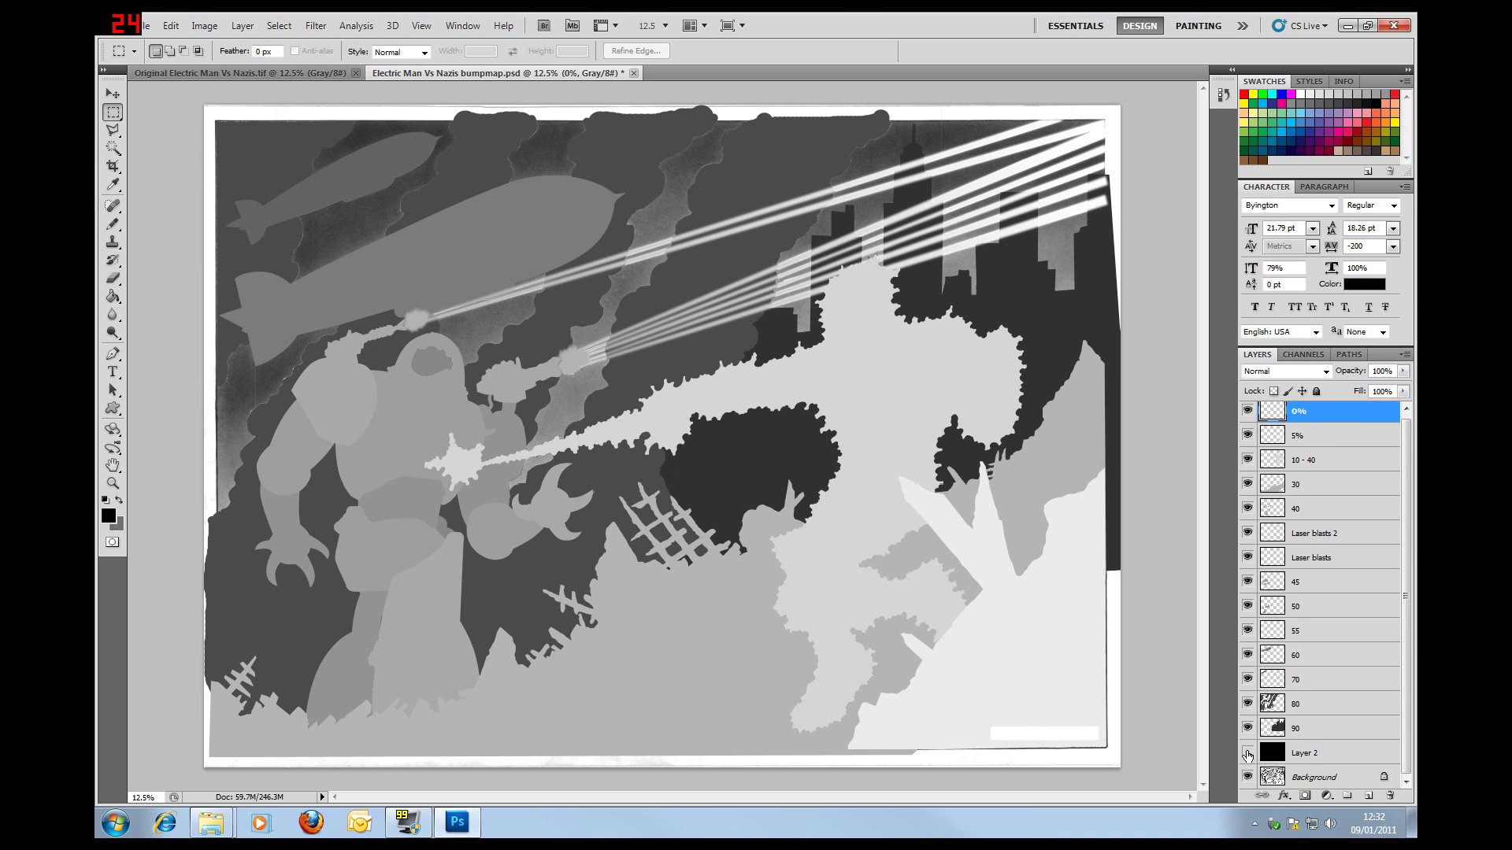
{"action": "left_click", "coordinate": [1247, 754]}
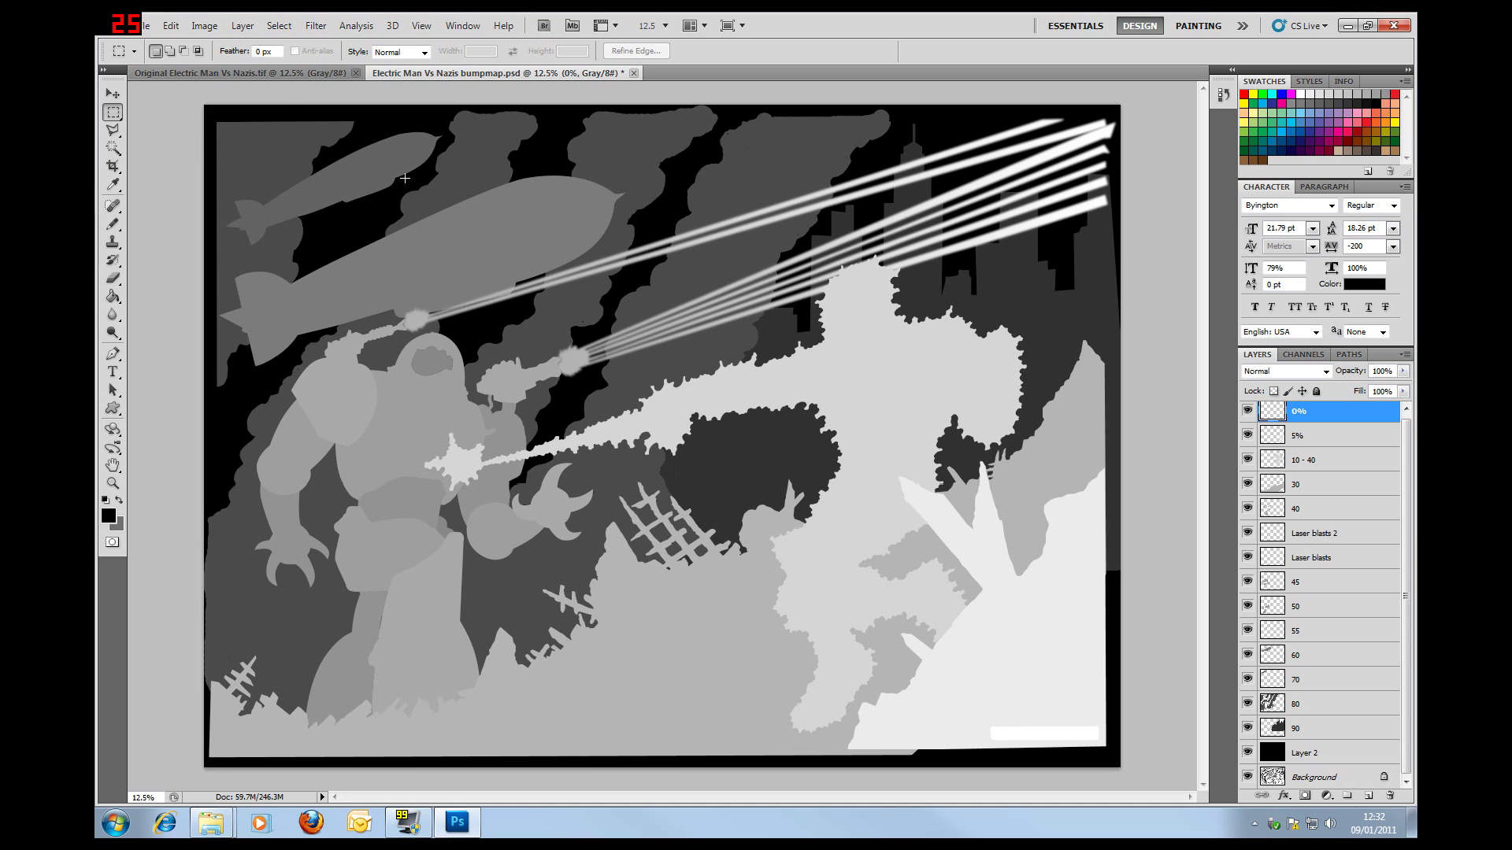
Switch to the original Electric Man Vs Nazis.tif artwork.
{"action": "left_click", "coordinate": [258, 73]}
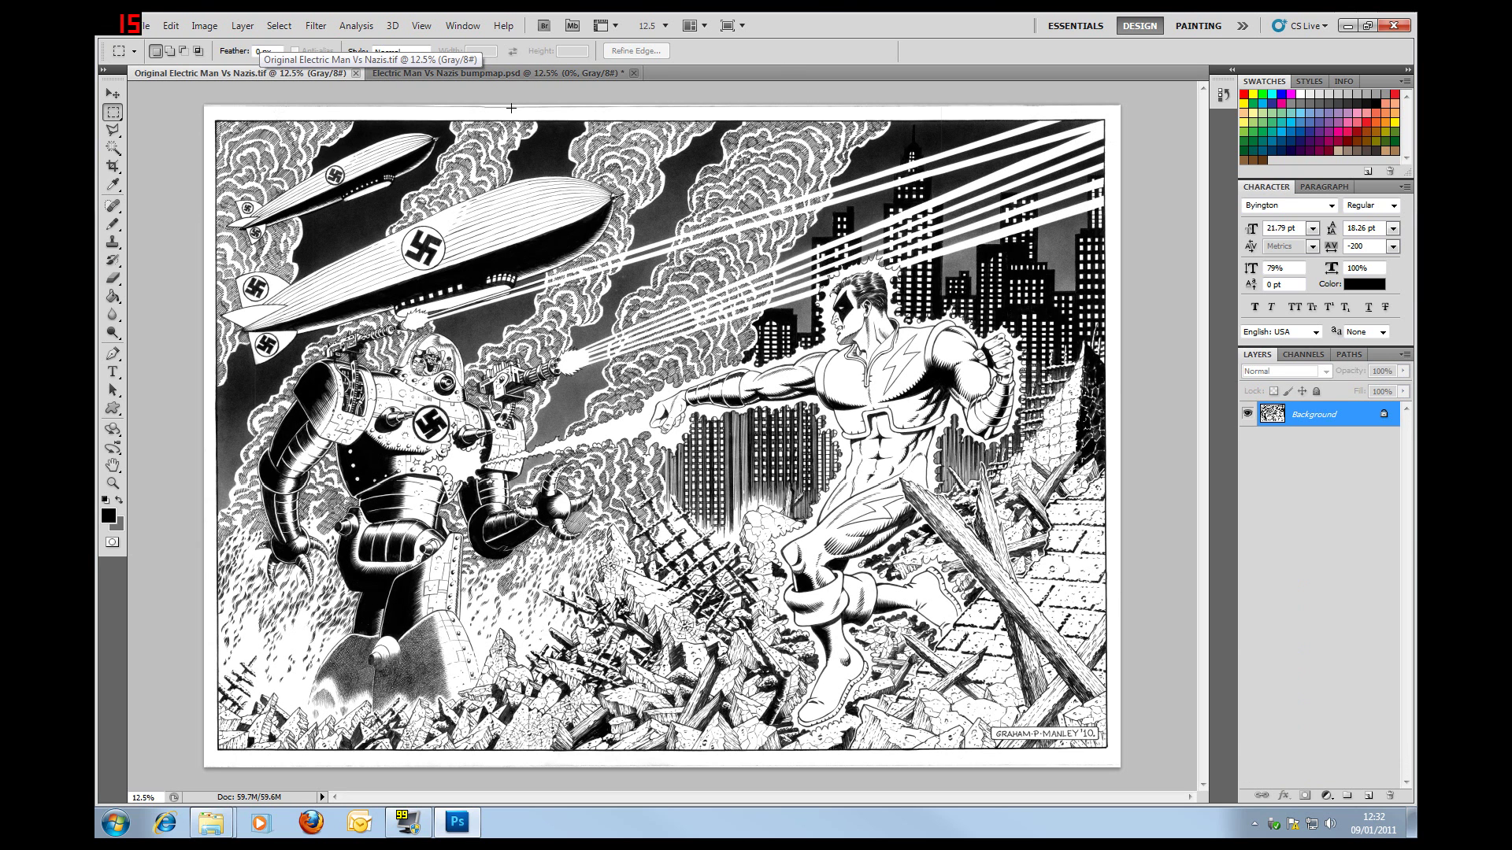
Flip between the bump map and the original .tif, ending on the original with the Image menu showing.
{"action": "left_click", "coordinate": [513, 77]}
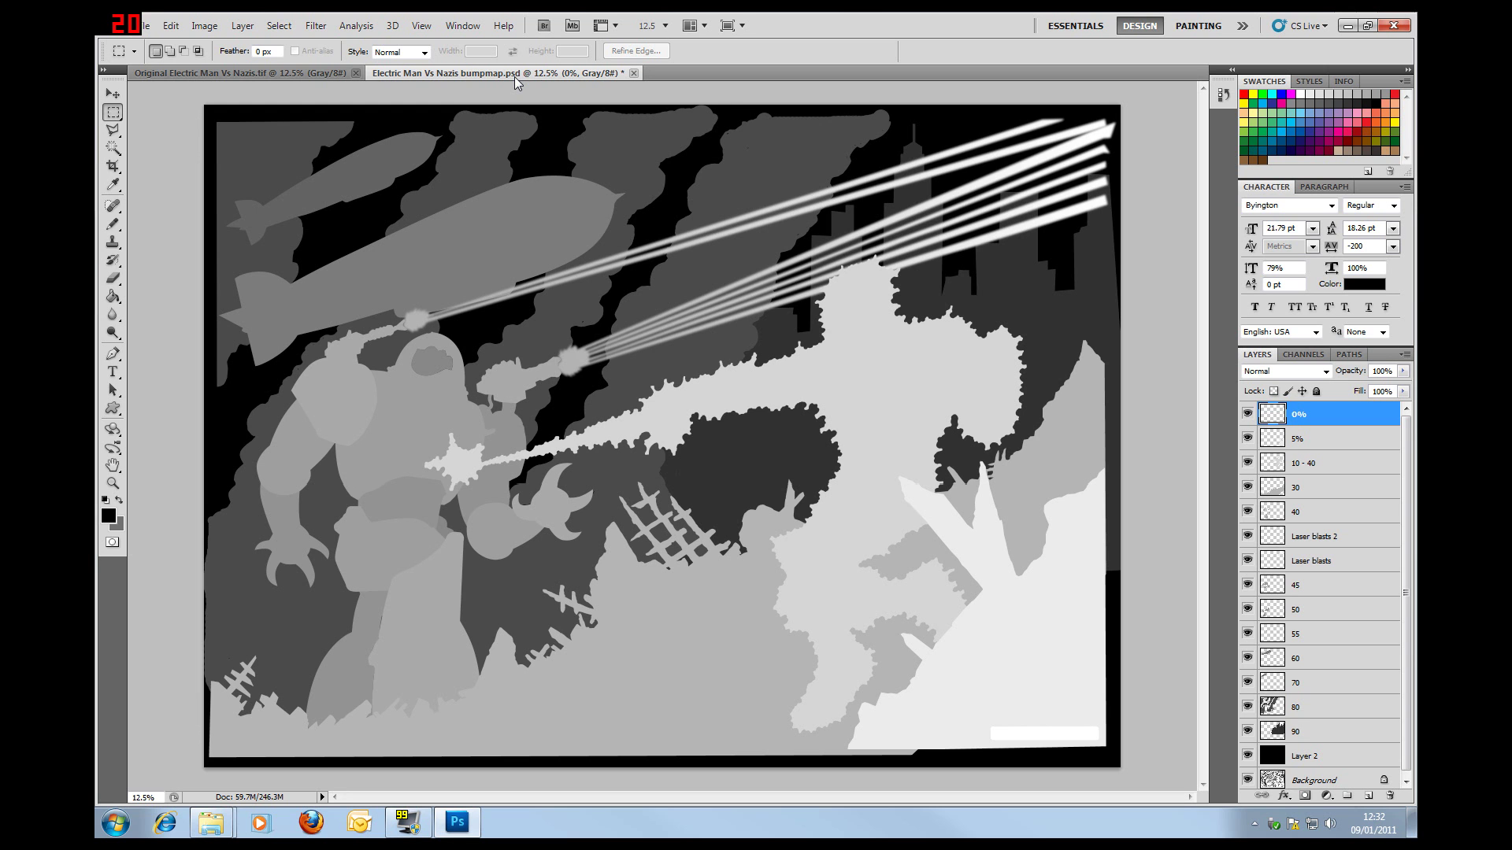
{"action": "left_click", "coordinate": [243, 73]}
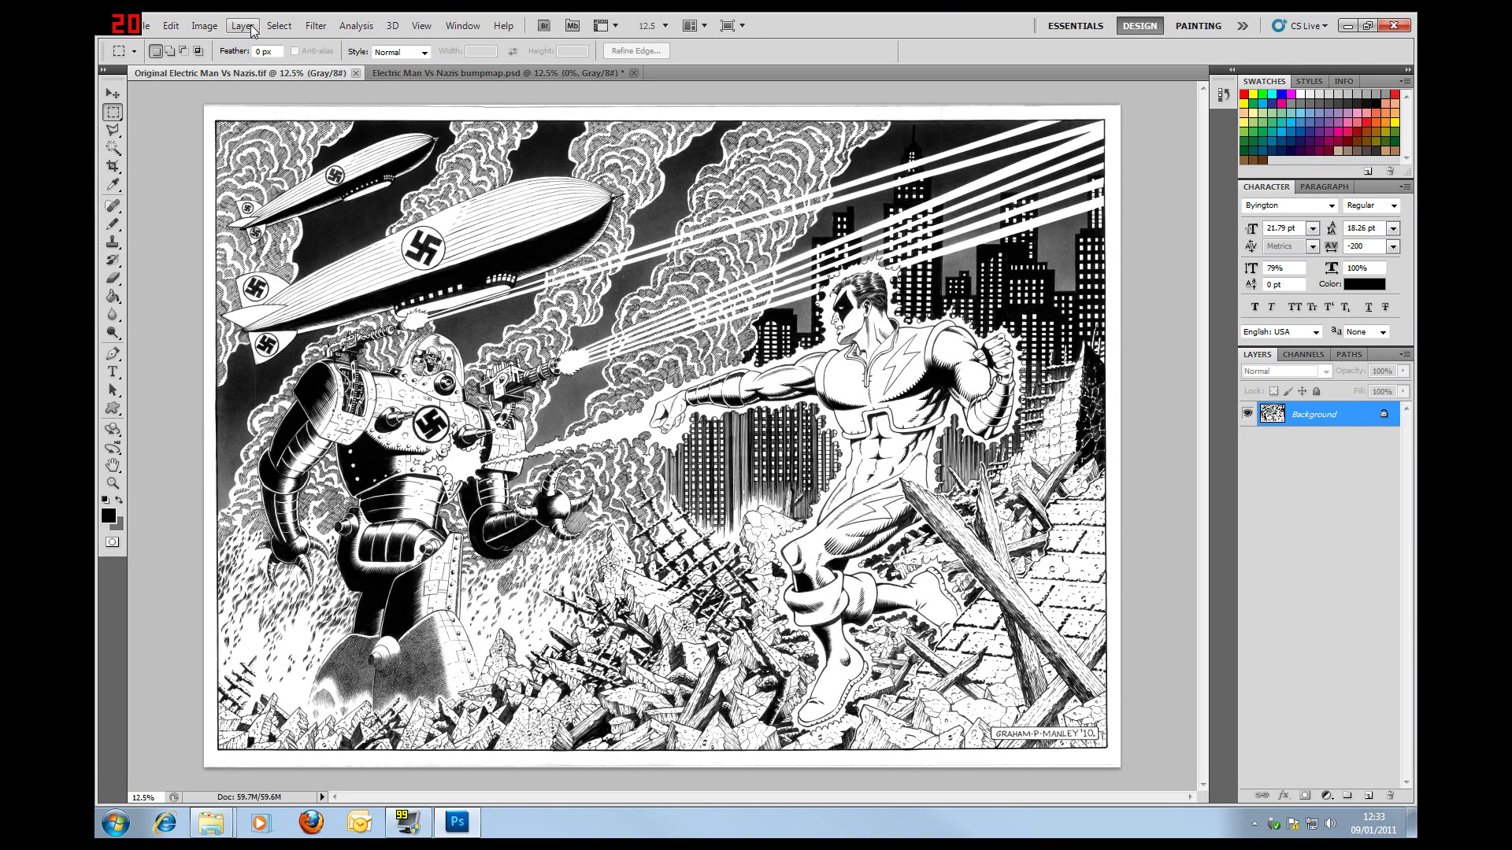
{"action": "left_click", "coordinate": [203, 25]}
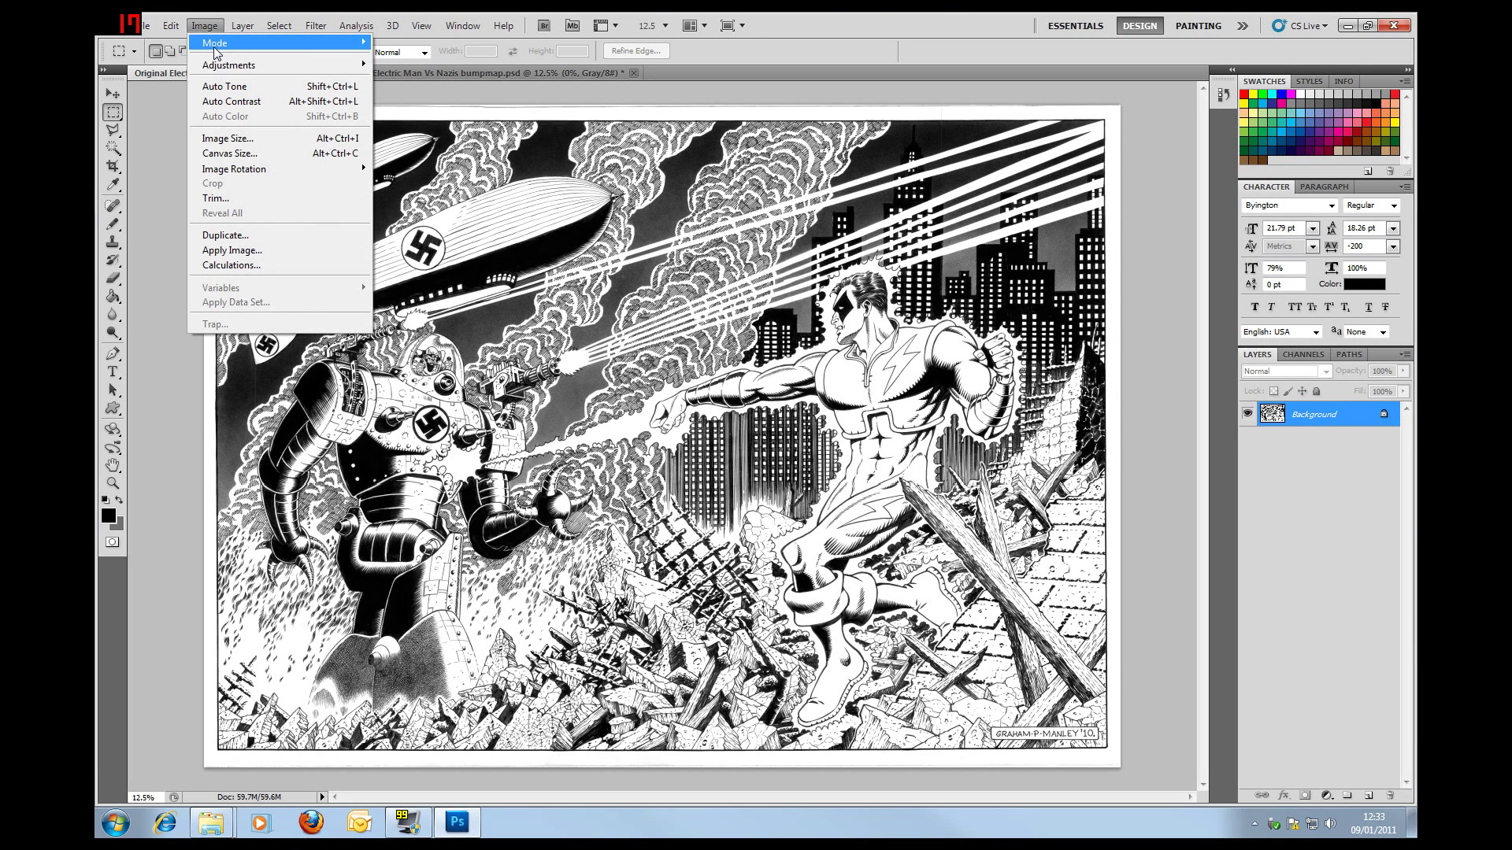
Convert the artwork to RGB Color via Image > Mode and show the Channels panel.
{"action": "mouse_move", "coordinate": [215, 48]}
{"action": "left_click", "coordinate": [434, 103]}
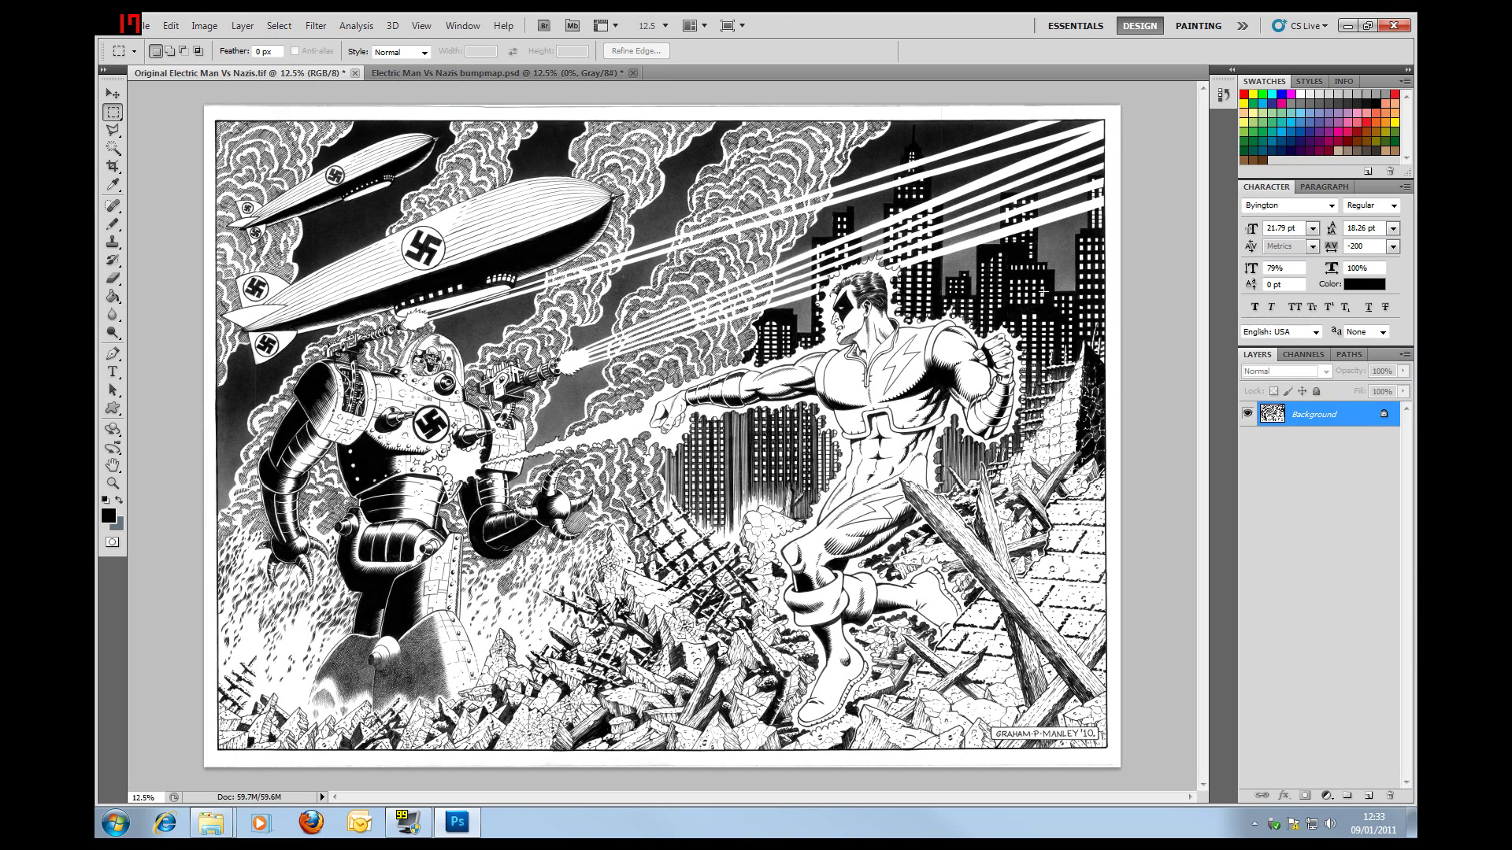
{"action": "left_click", "coordinate": [1303, 356]}
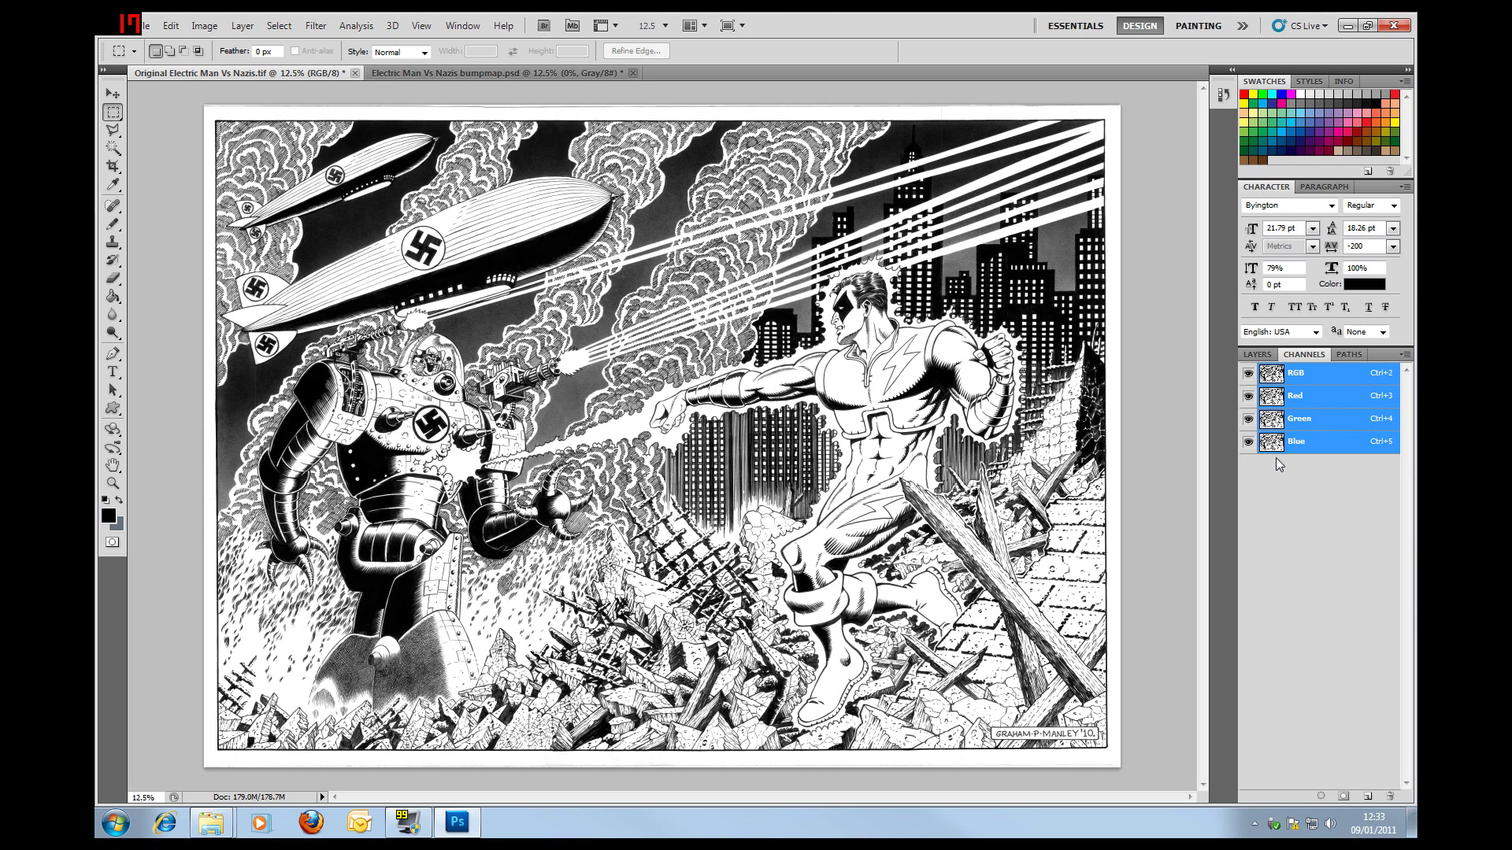
Target only the Red channel while keeping the composite RGB visible.
{"action": "left_click", "coordinate": [1279, 399]}
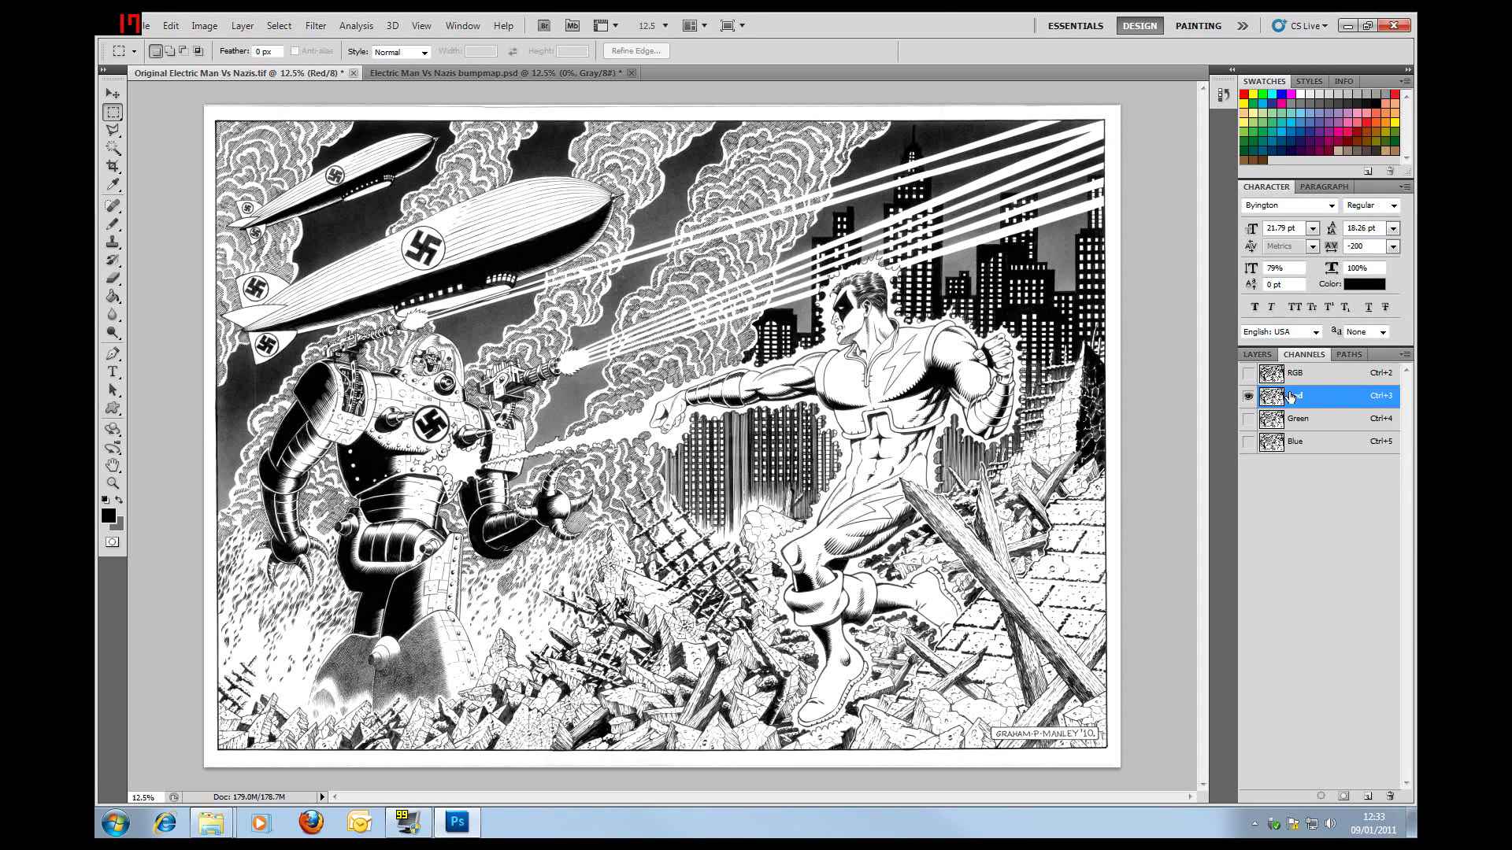
{"action": "left_click", "coordinate": [1247, 375]}
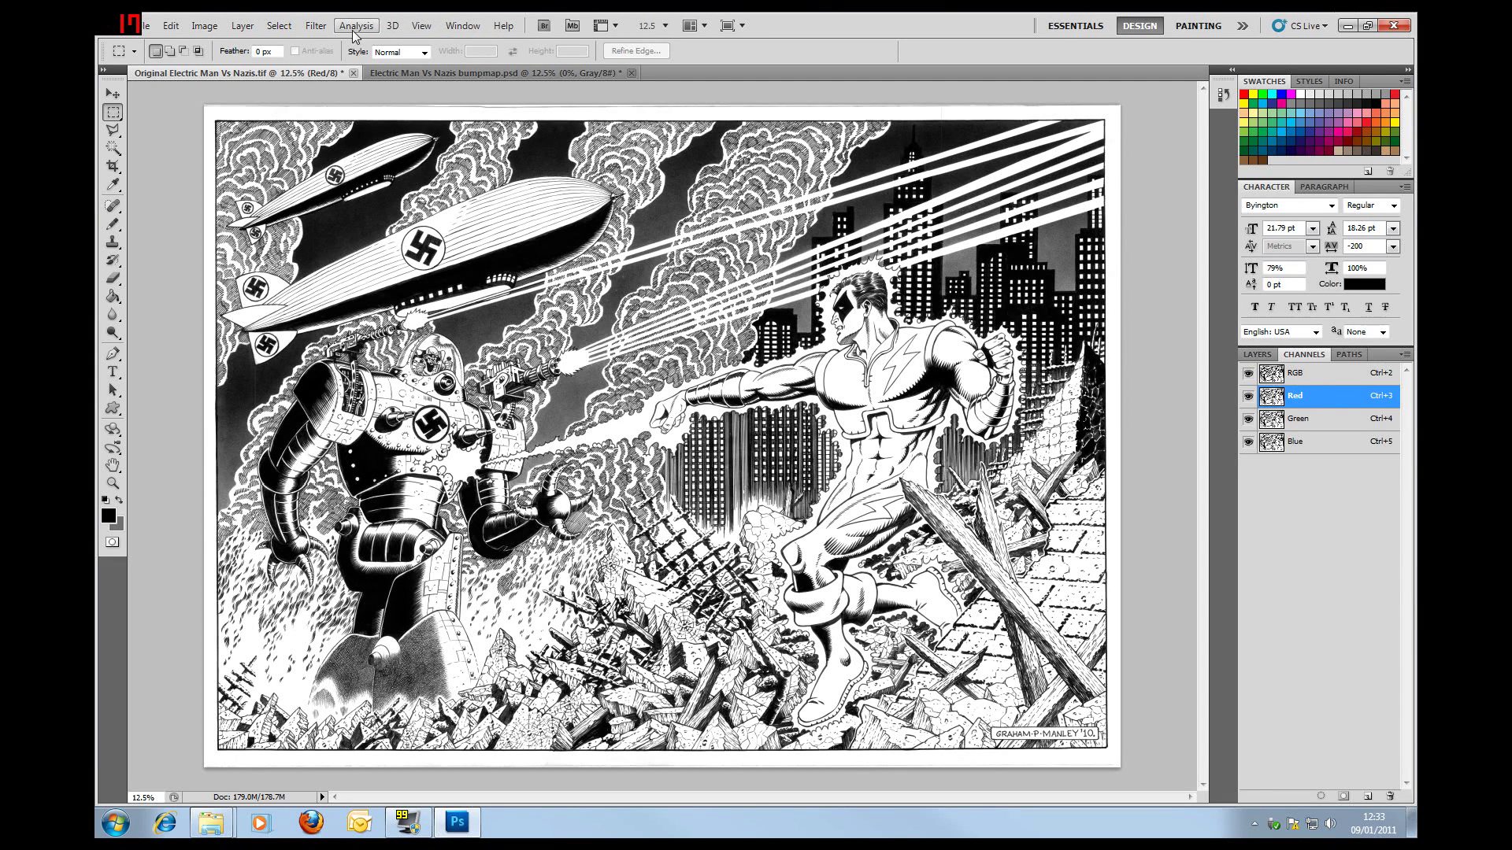
Start Filter > Distort > Displace with Horizontal Scale -40 and Vertical Scale 0.
{"action": "left_click", "coordinate": [316, 25]}
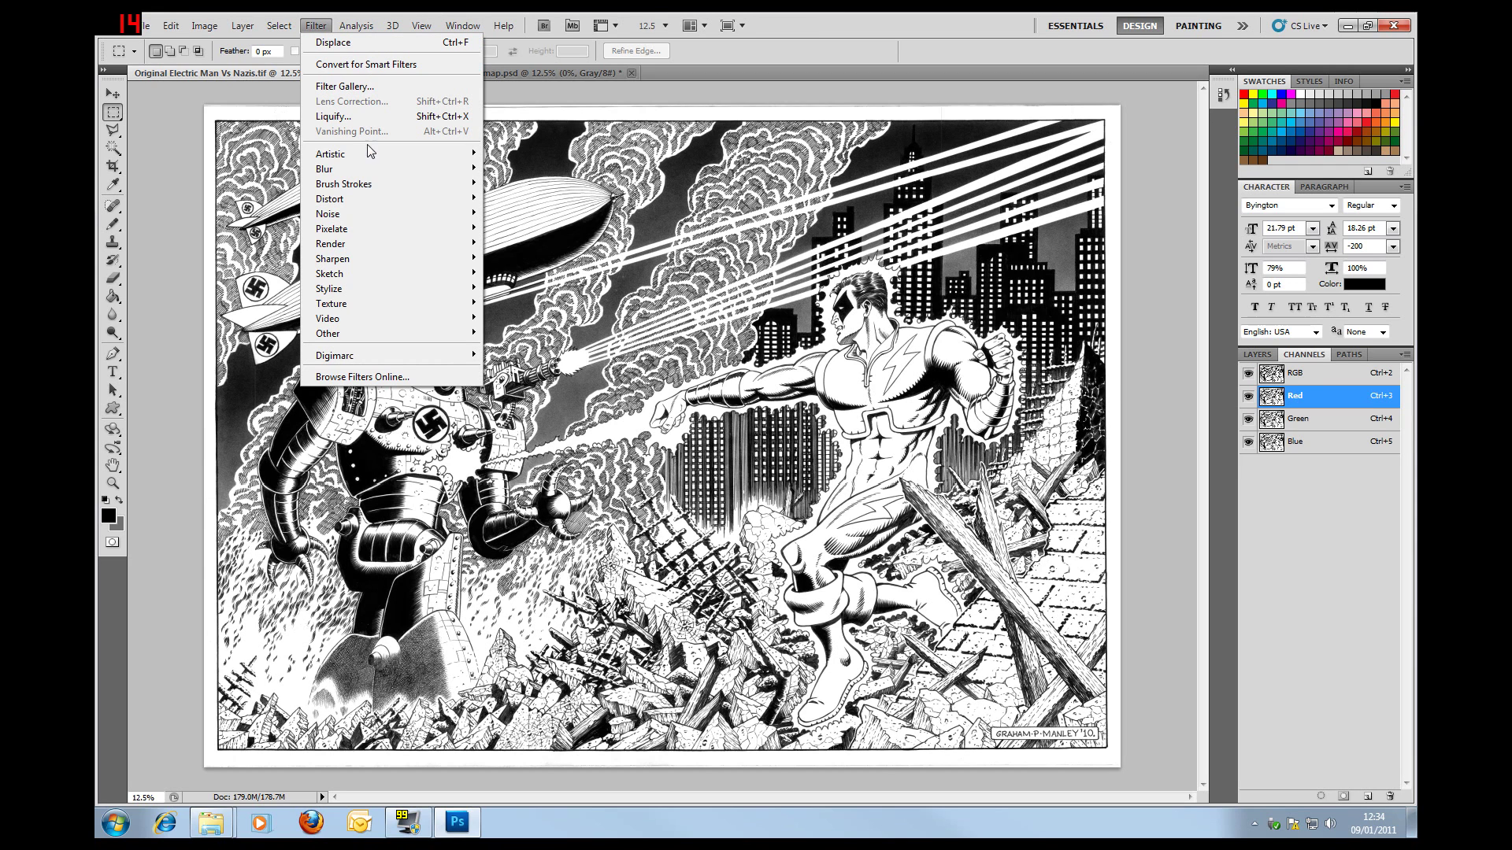
{"action": "mouse_move", "coordinate": [373, 200]}
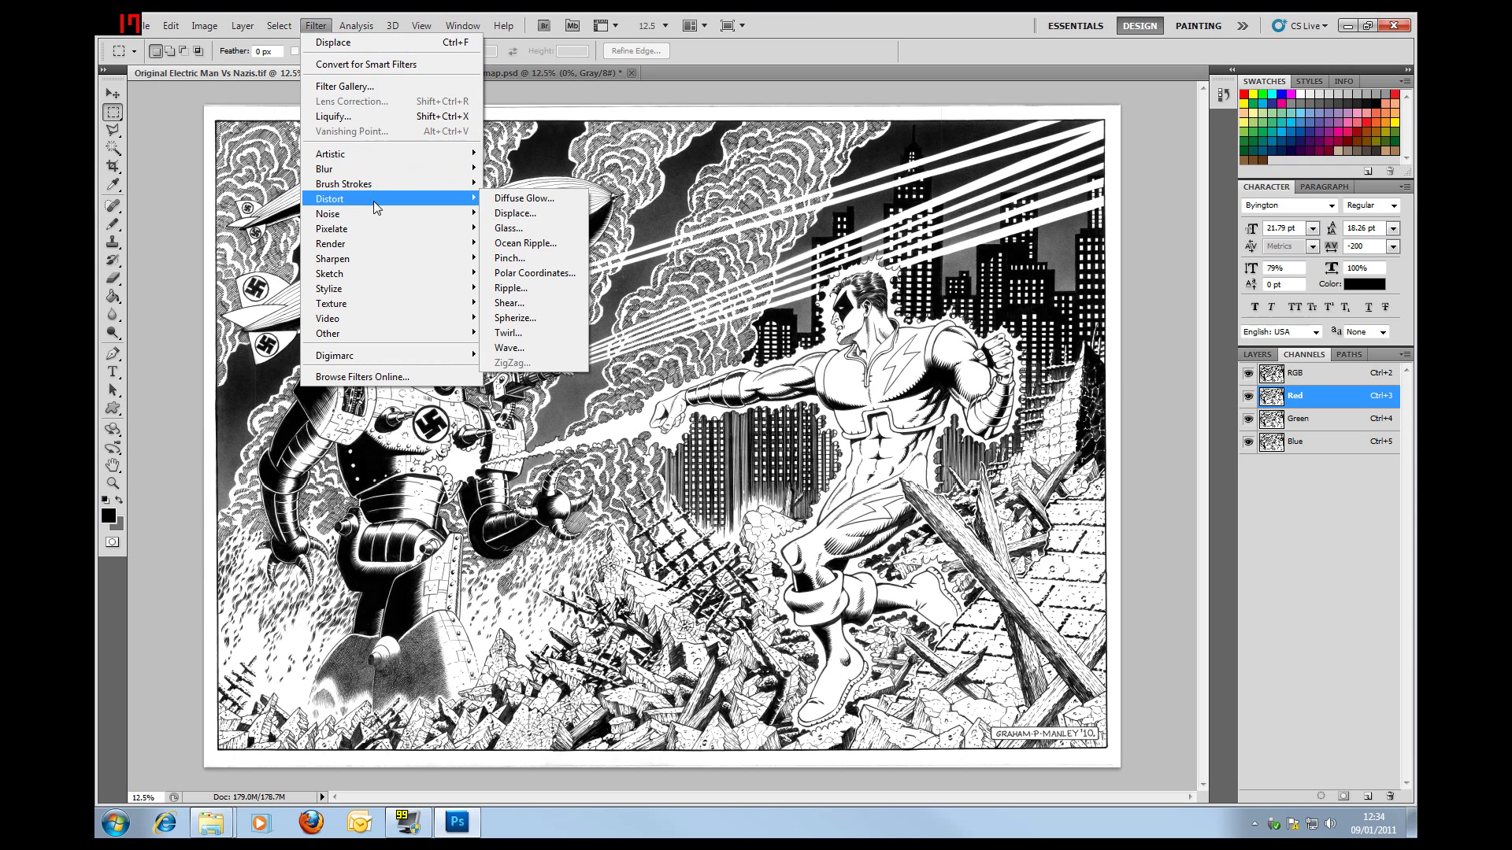
{"action": "left_click", "coordinate": [516, 213]}
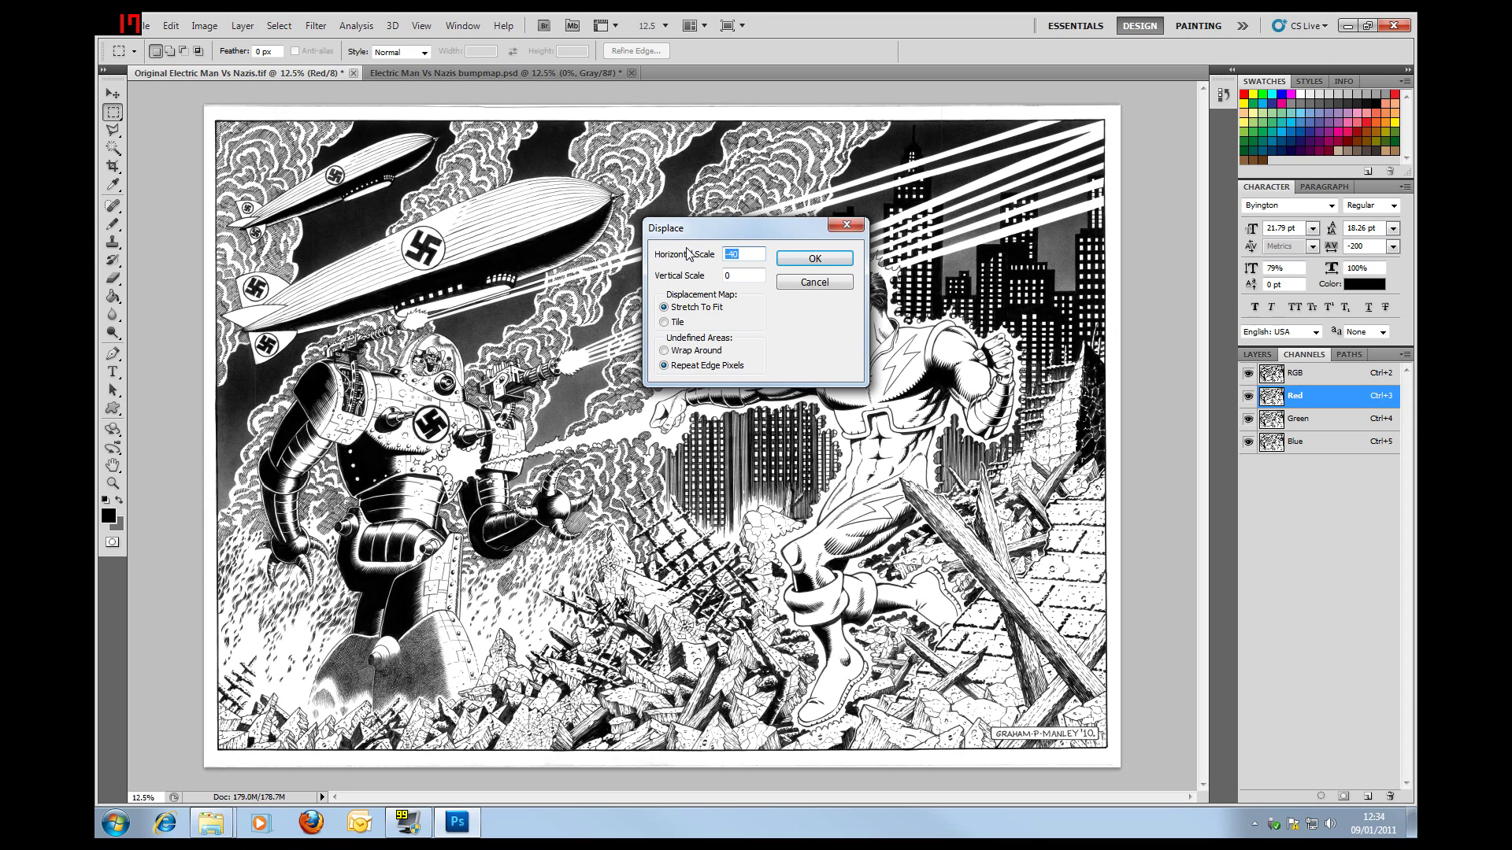
{"action": "type", "text": "-"}
Confirm Displace and choose the bumpmap PSD as the red channel's displacement map.
{"action": "left_click", "coordinate": [819, 256]}
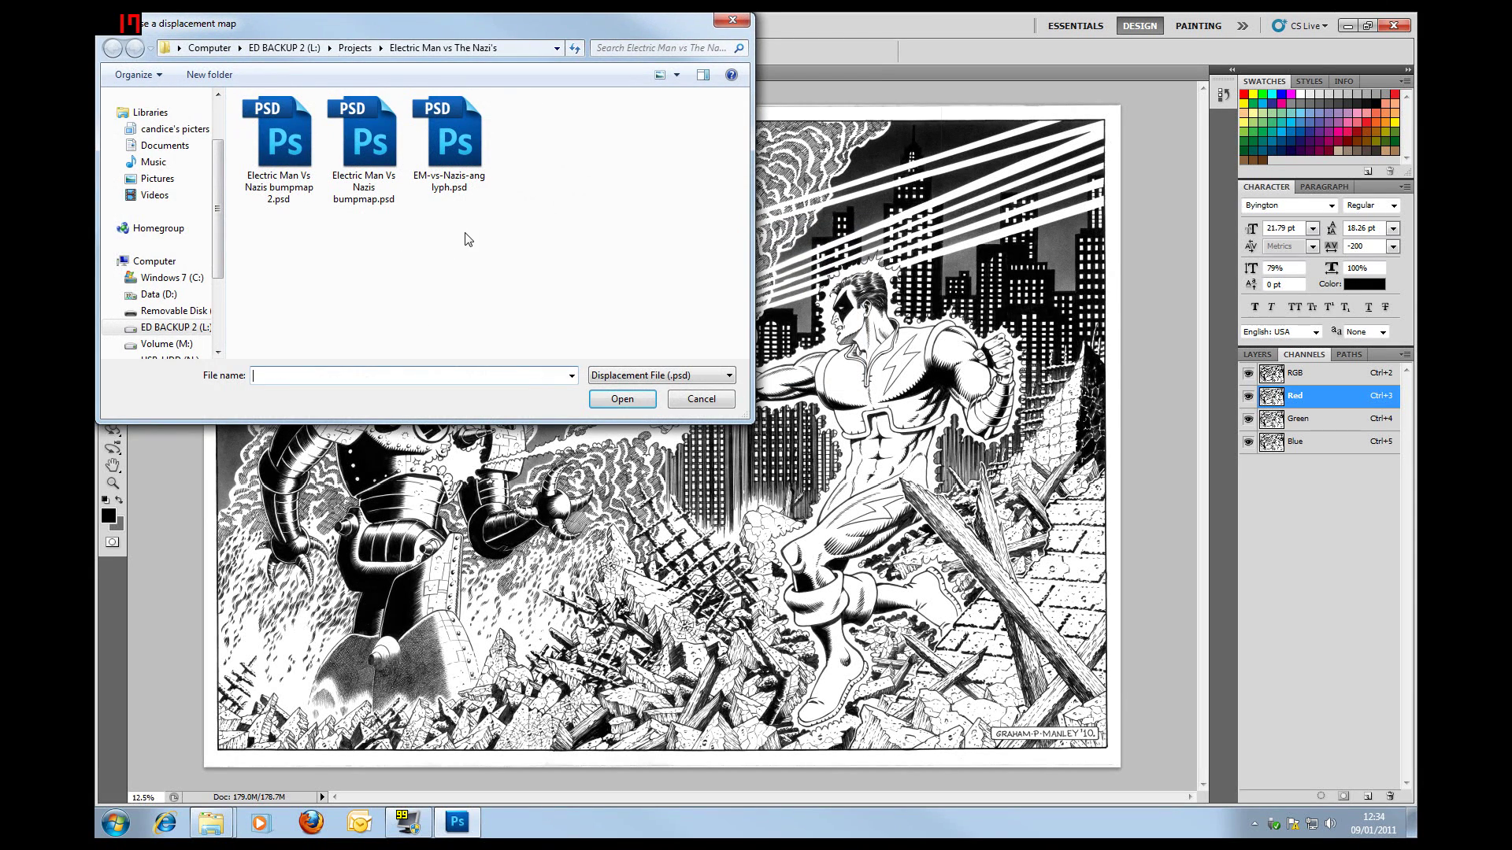
{"action": "left_click", "coordinate": [279, 137]}
{"action": "left_click", "coordinate": [622, 399]}
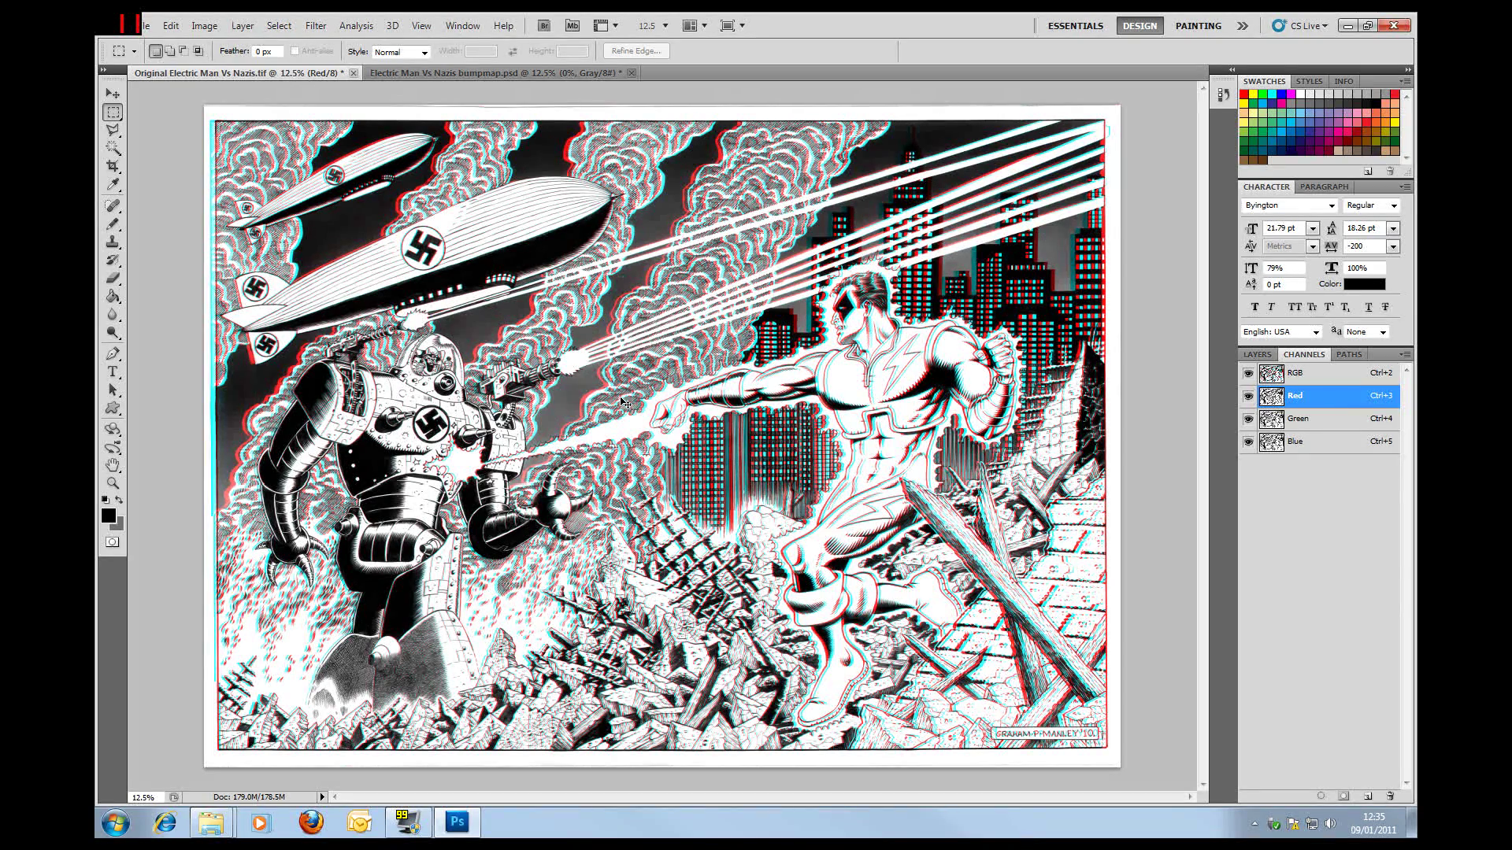
Undo and redo the Displace to compare the plain line art with the anaglyph result.
{"action": "key", "text": "ctrl+3"}
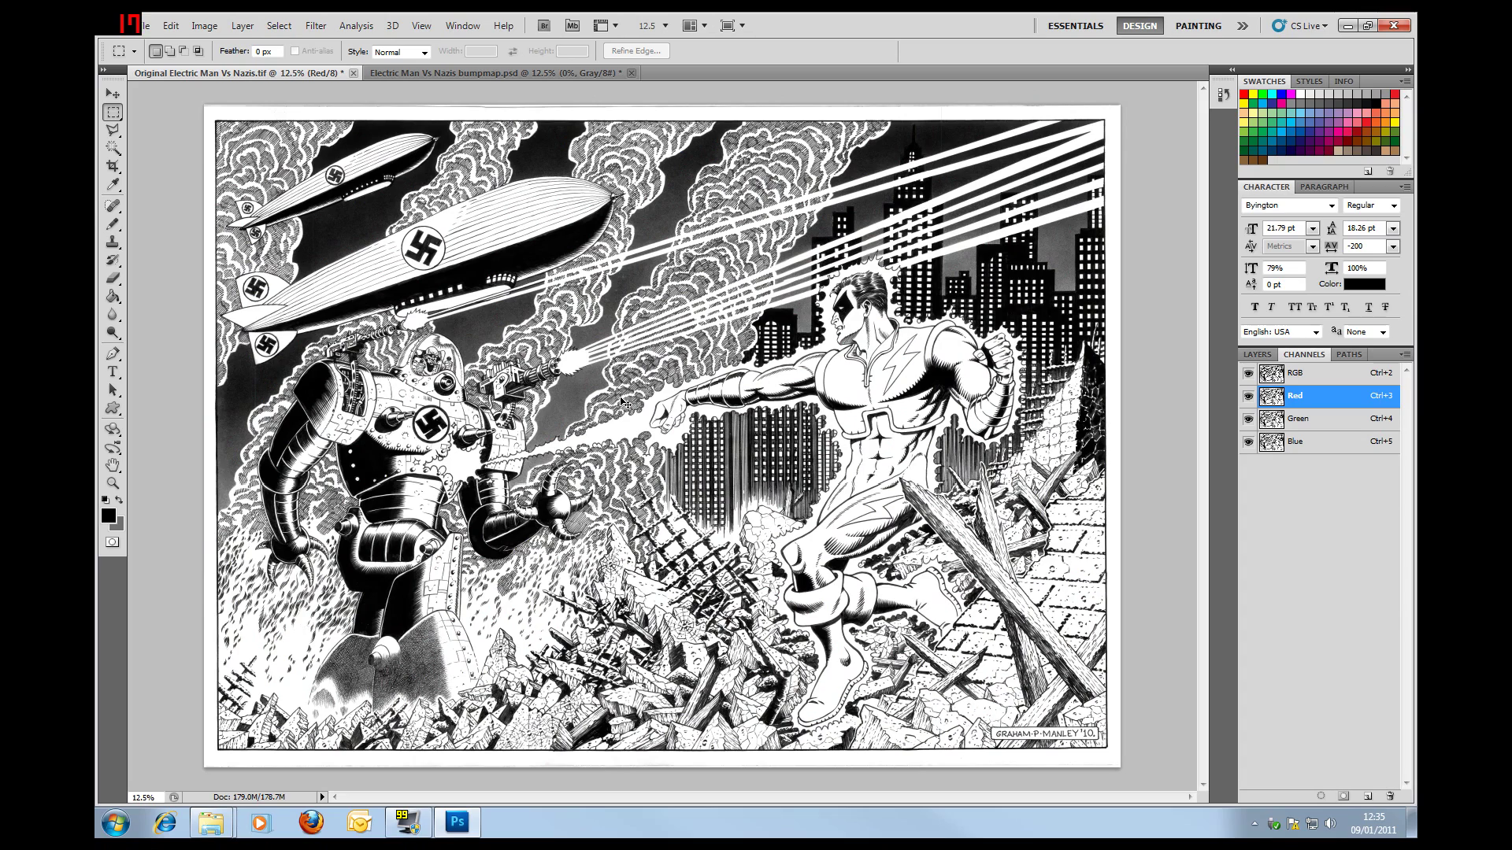
{"action": "key", "text": "ctrl+shift+Left"}
In the bumpmap document's Layers panel, hide every layer except the Background.
{"action": "left_click", "coordinate": [447, 73]}
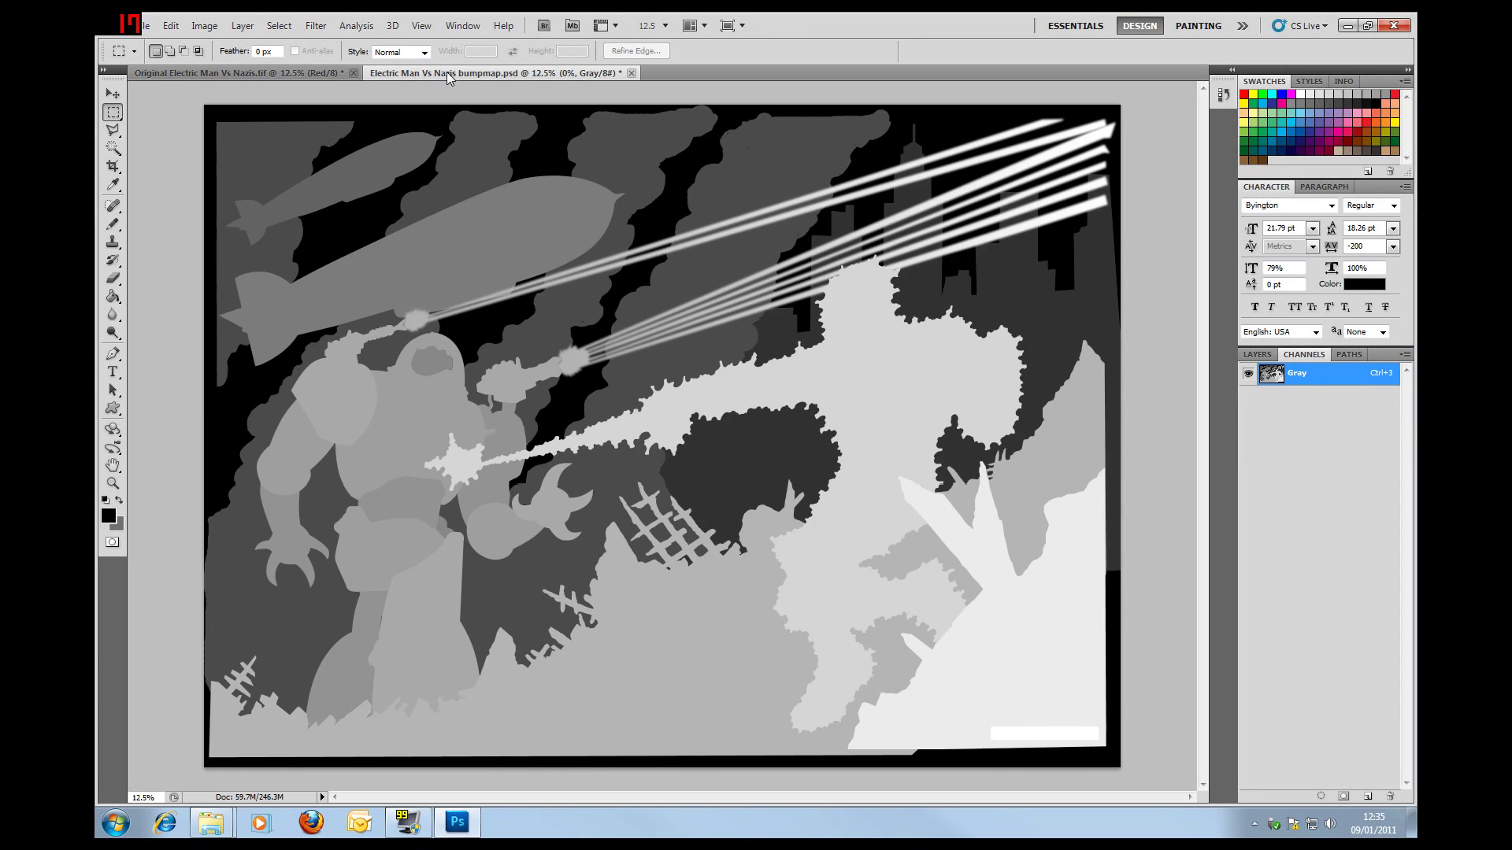
{"action": "left_click", "coordinate": [1258, 354]}
{"action": "left_click_drag", "start_coordinate": [1247, 758], "coordinate": [1246, 411]}
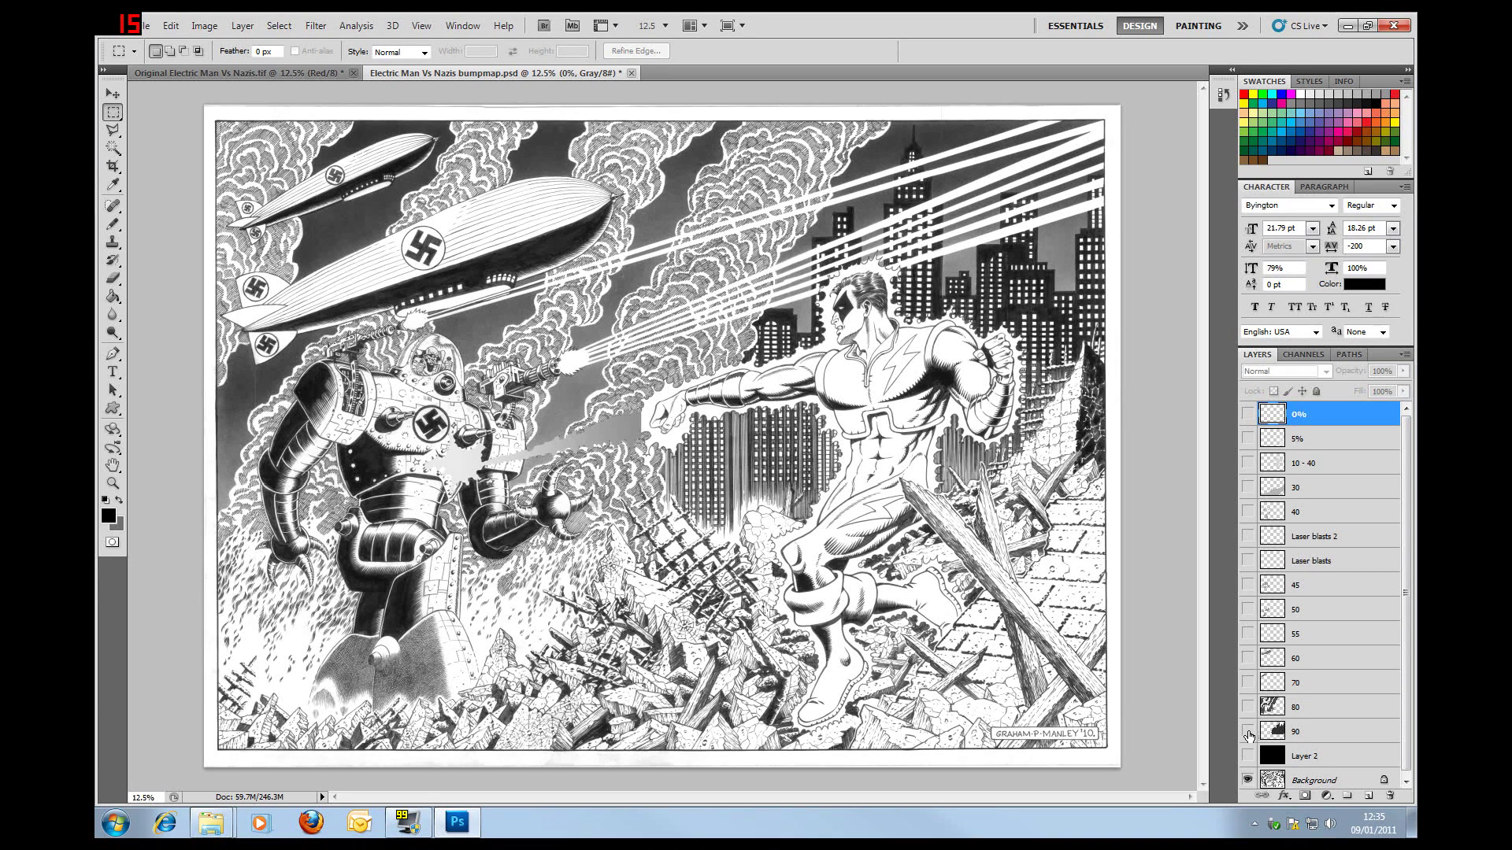
Make the grey depth layers 90, 80, 70, 60, 55, 50 and 45 visible again.
{"action": "left_click", "coordinate": [1248, 732]}
{"action": "left_click", "coordinate": [1247, 707]}
{"action": "left_click", "coordinate": [1248, 683]}
{"action": "left_click", "coordinate": [1248, 658]}
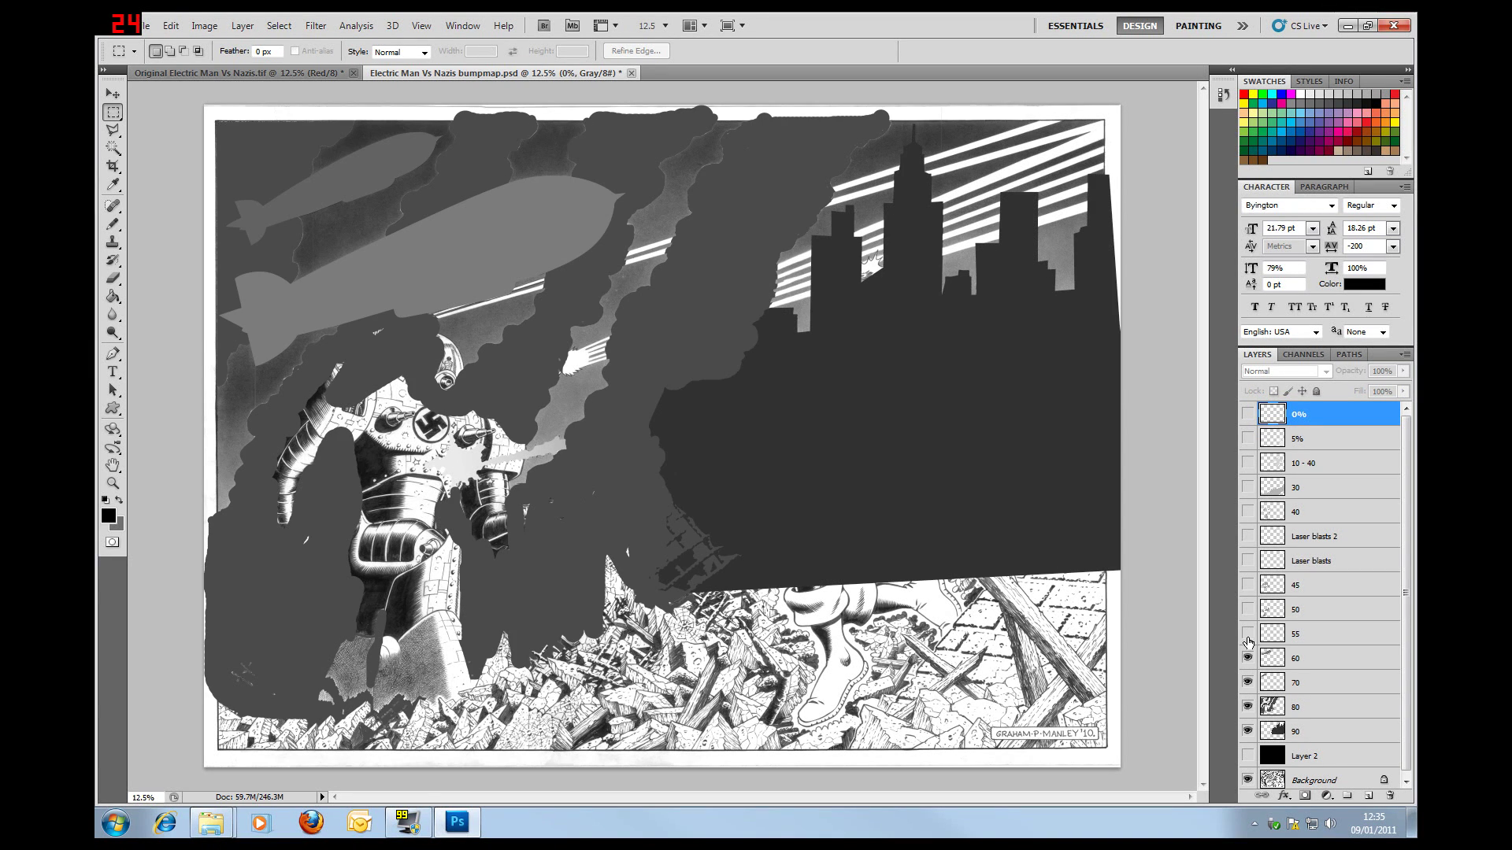
{"action": "left_click", "coordinate": [1248, 634]}
{"action": "left_click", "coordinate": [1247, 610]}
{"action": "left_click", "coordinate": [1247, 585]}
Reveal Laser blasts, Laser blasts 2, 40, 30, 10 - 40, 5%, 0% and black Layer 2.
{"action": "left_click", "coordinate": [1247, 561]}
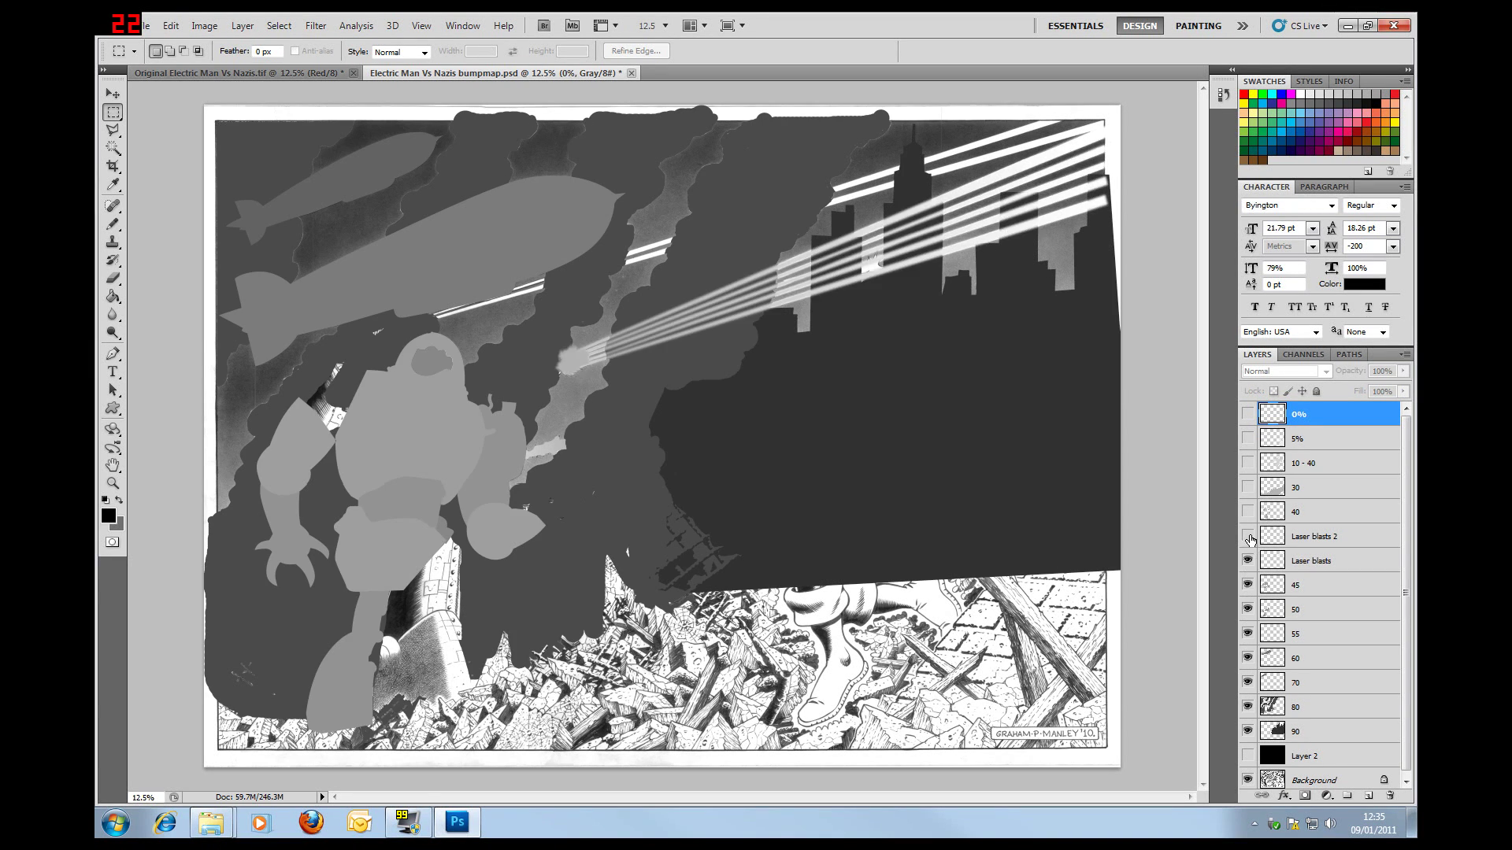
{"action": "left_click", "coordinate": [1247, 536]}
{"action": "left_click", "coordinate": [1248, 512]}
{"action": "left_click", "coordinate": [1247, 487]}
{"action": "left_click", "coordinate": [1248, 463]}
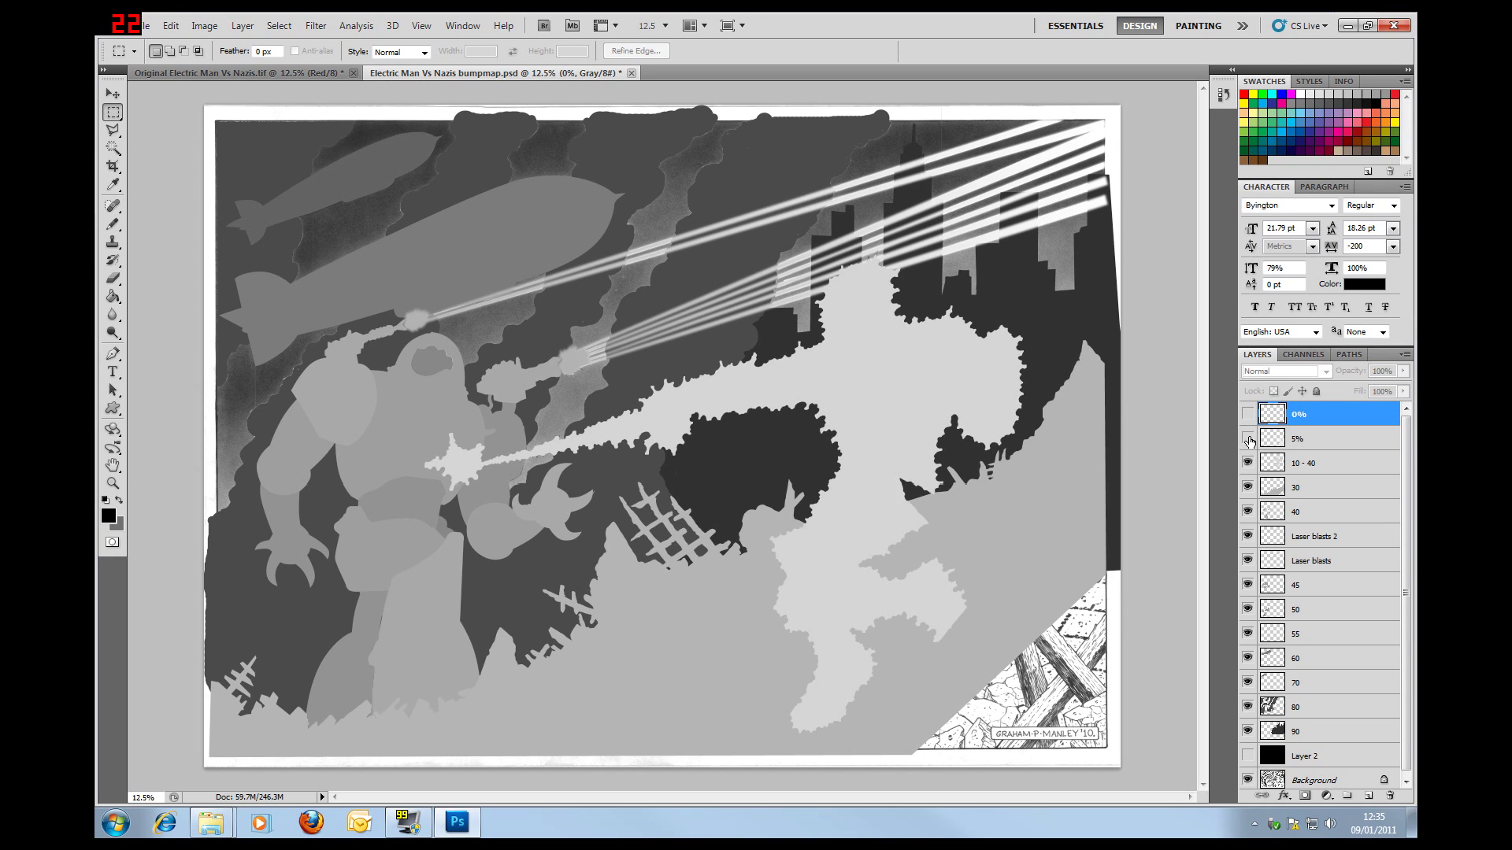
{"action": "left_click", "coordinate": [1247, 439]}
{"action": "left_click", "coordinate": [1247, 414]}
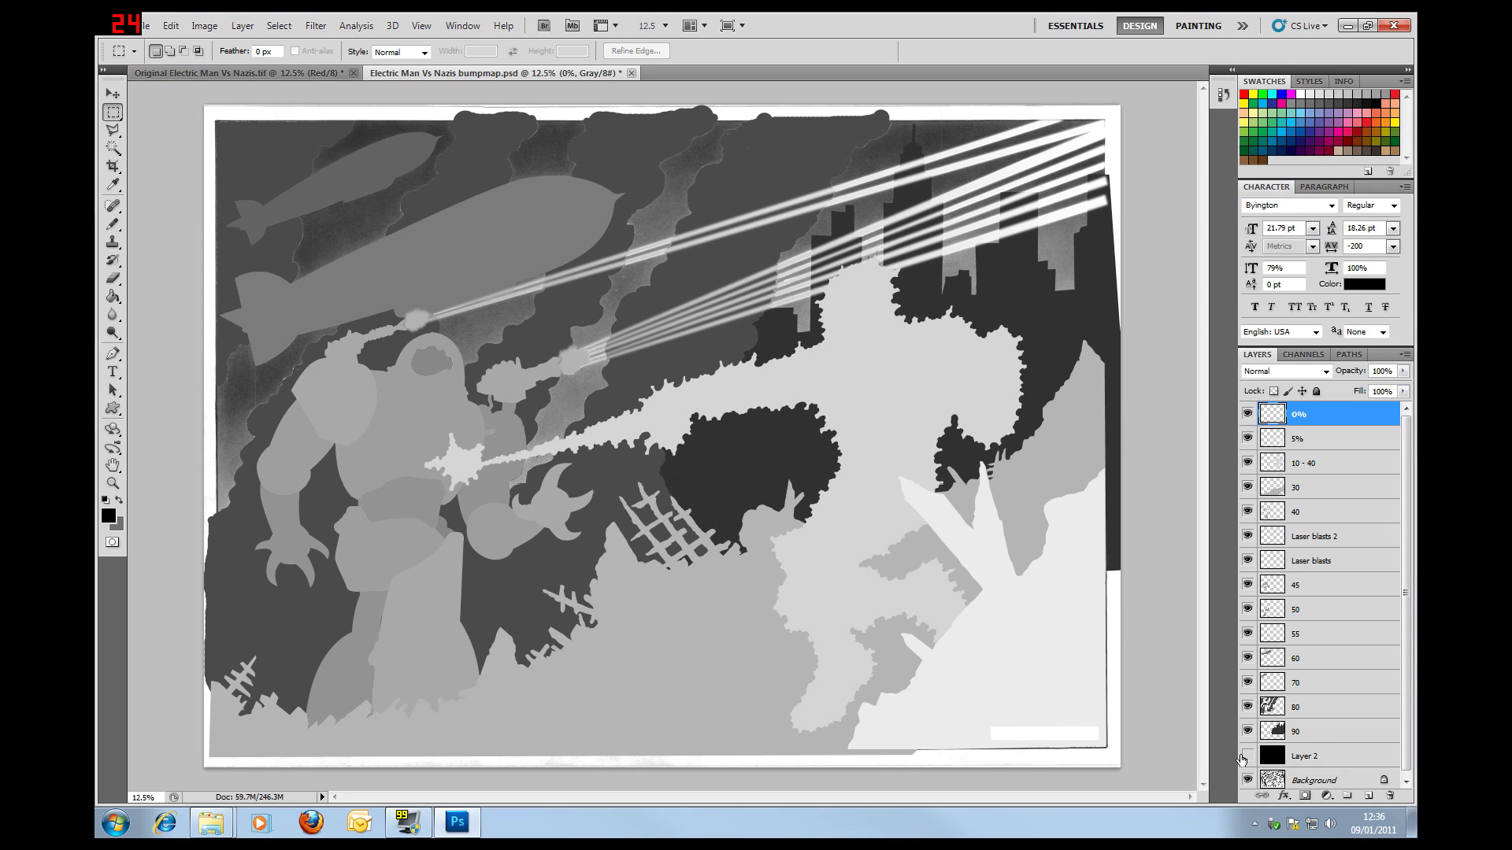
{"action": "left_click", "coordinate": [1248, 756]}
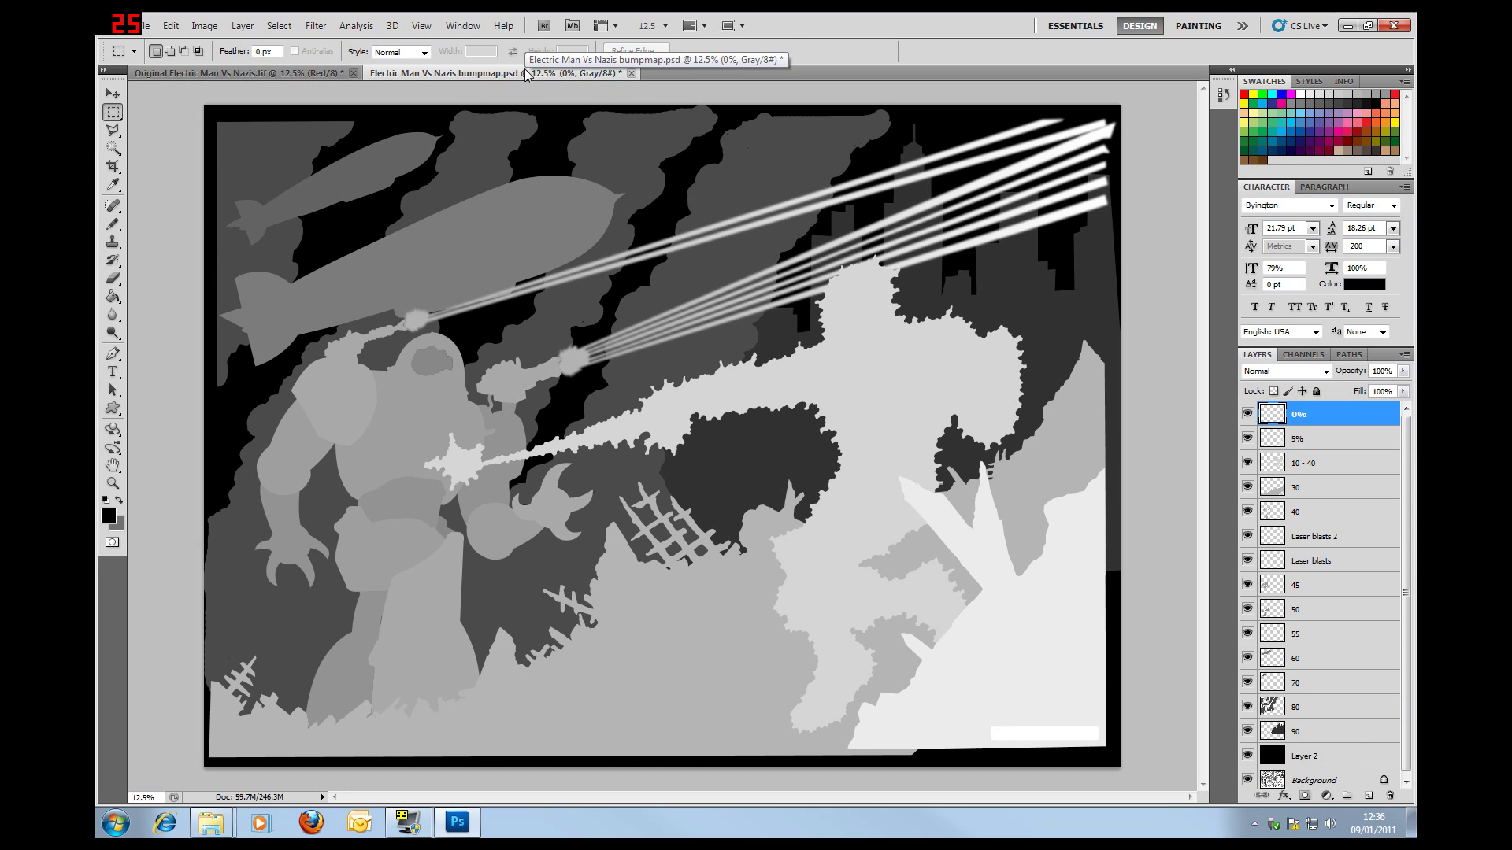
{"action": "left_click", "coordinate": [270, 71]}
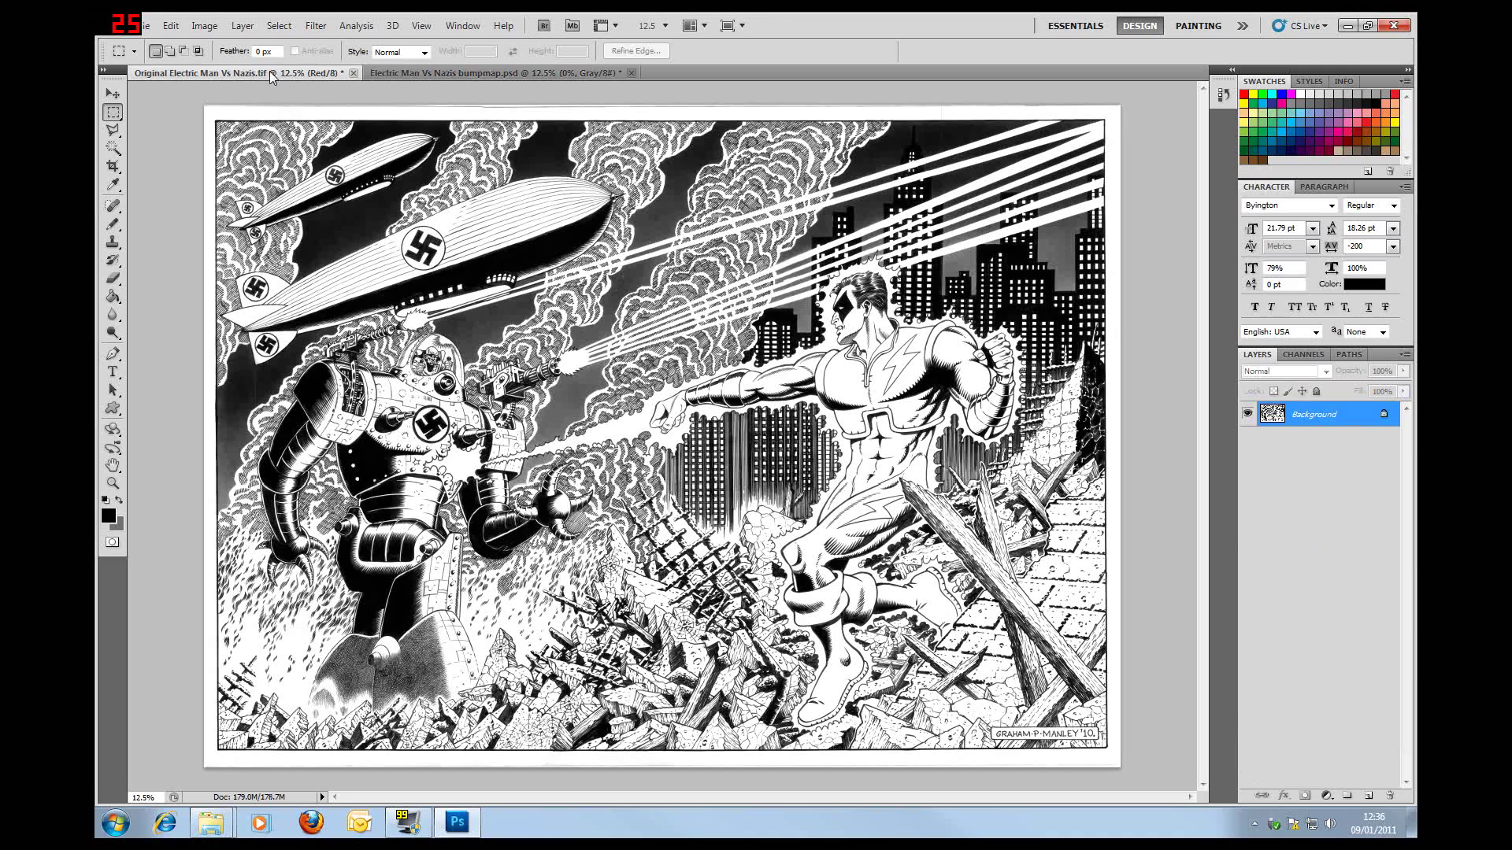
Apply Displace to the artwork's Red channel, loading the bumpmap as the displacement map.
{"action": "left_click", "coordinate": [1303, 354]}
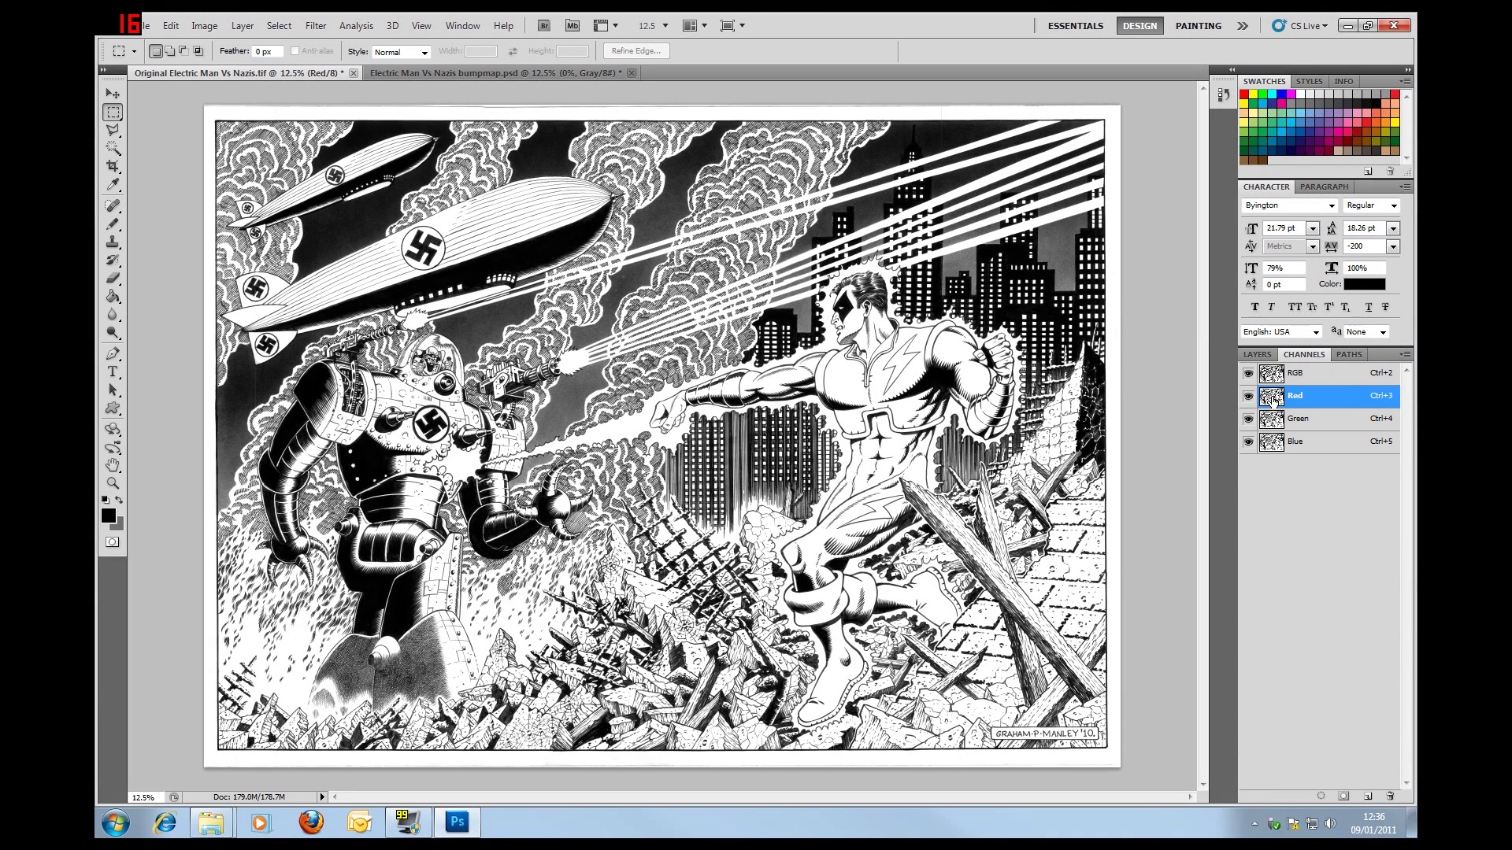
{"action": "left_click", "coordinate": [330, 29]}
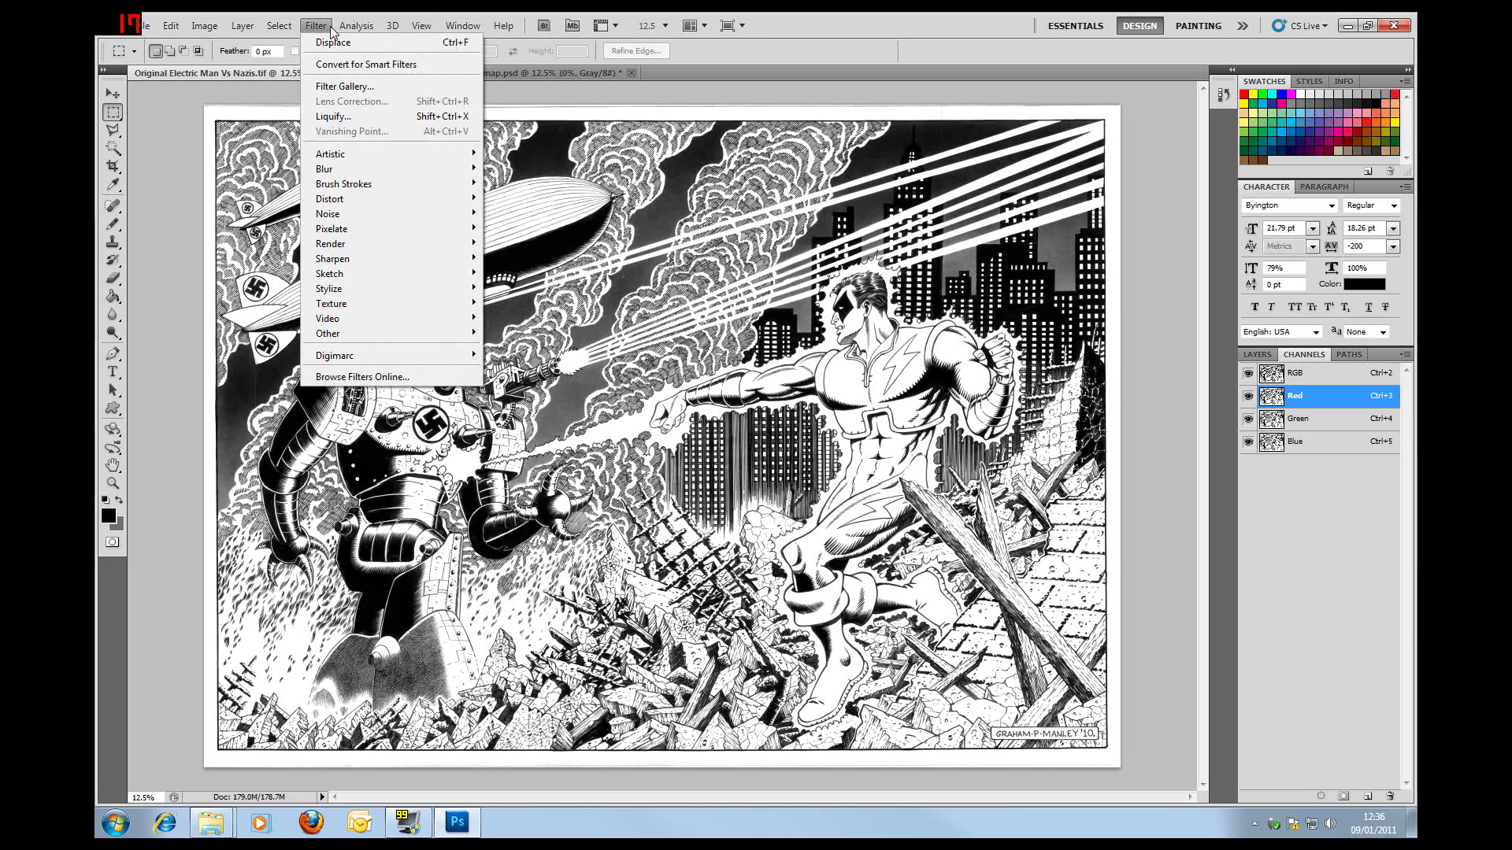
{"action": "mouse_move", "coordinate": [400, 200]}
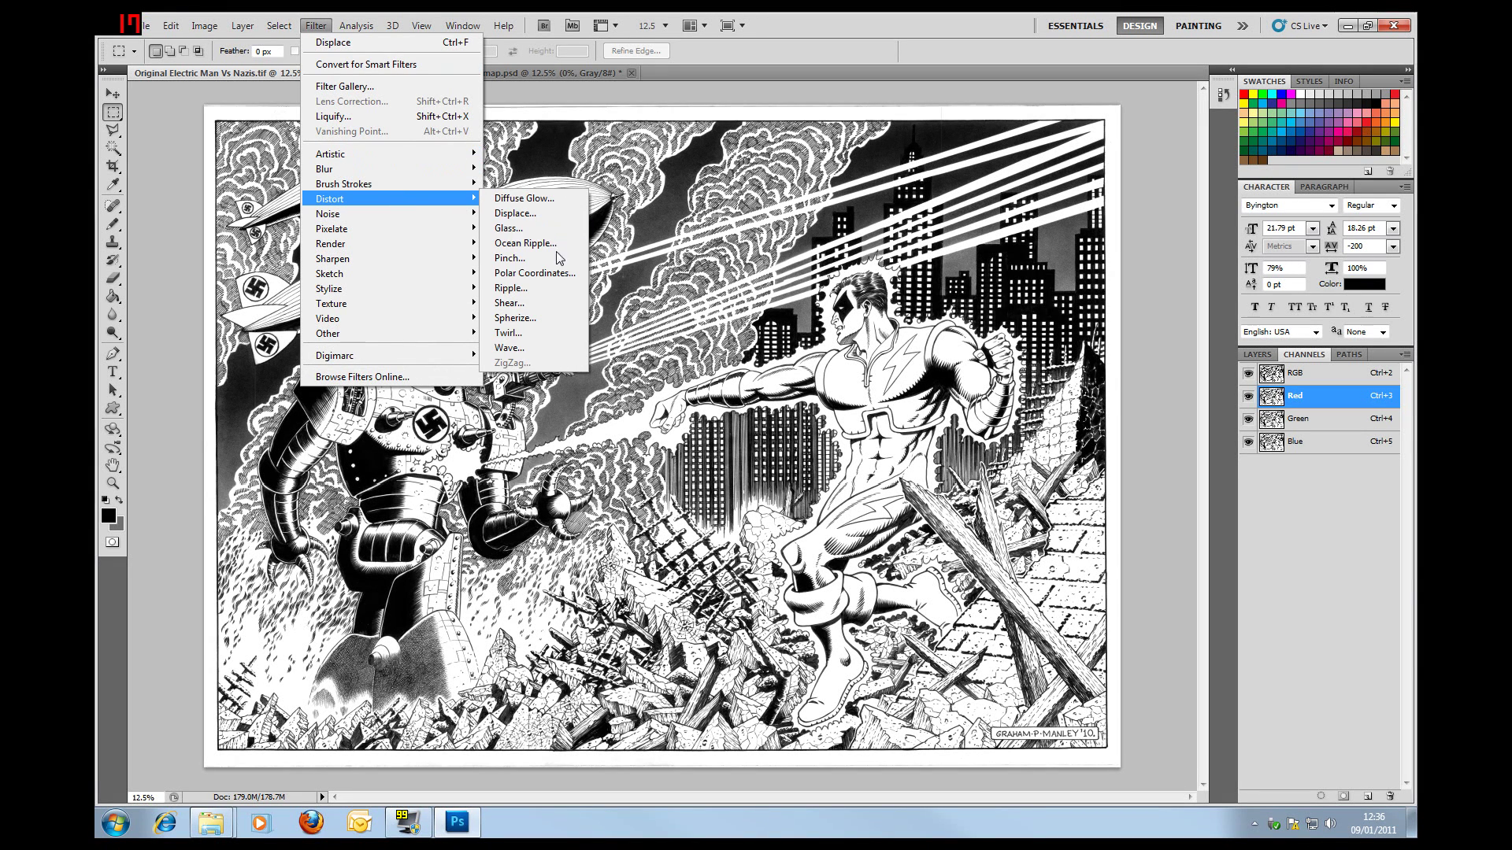
{"action": "left_click", "coordinate": [532, 215]}
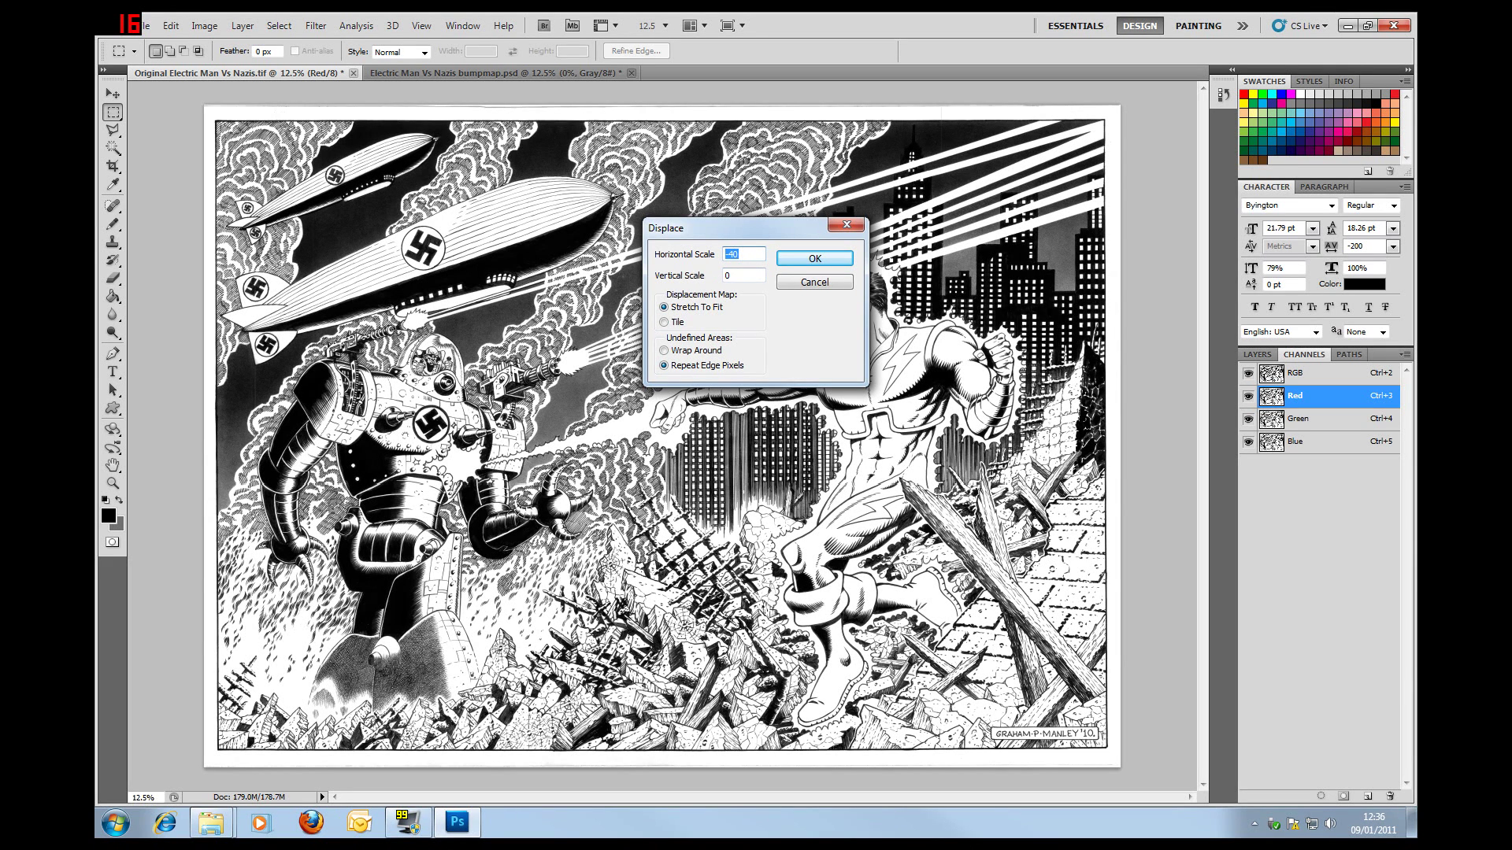
{"action": "left_click", "coordinate": [819, 258]}
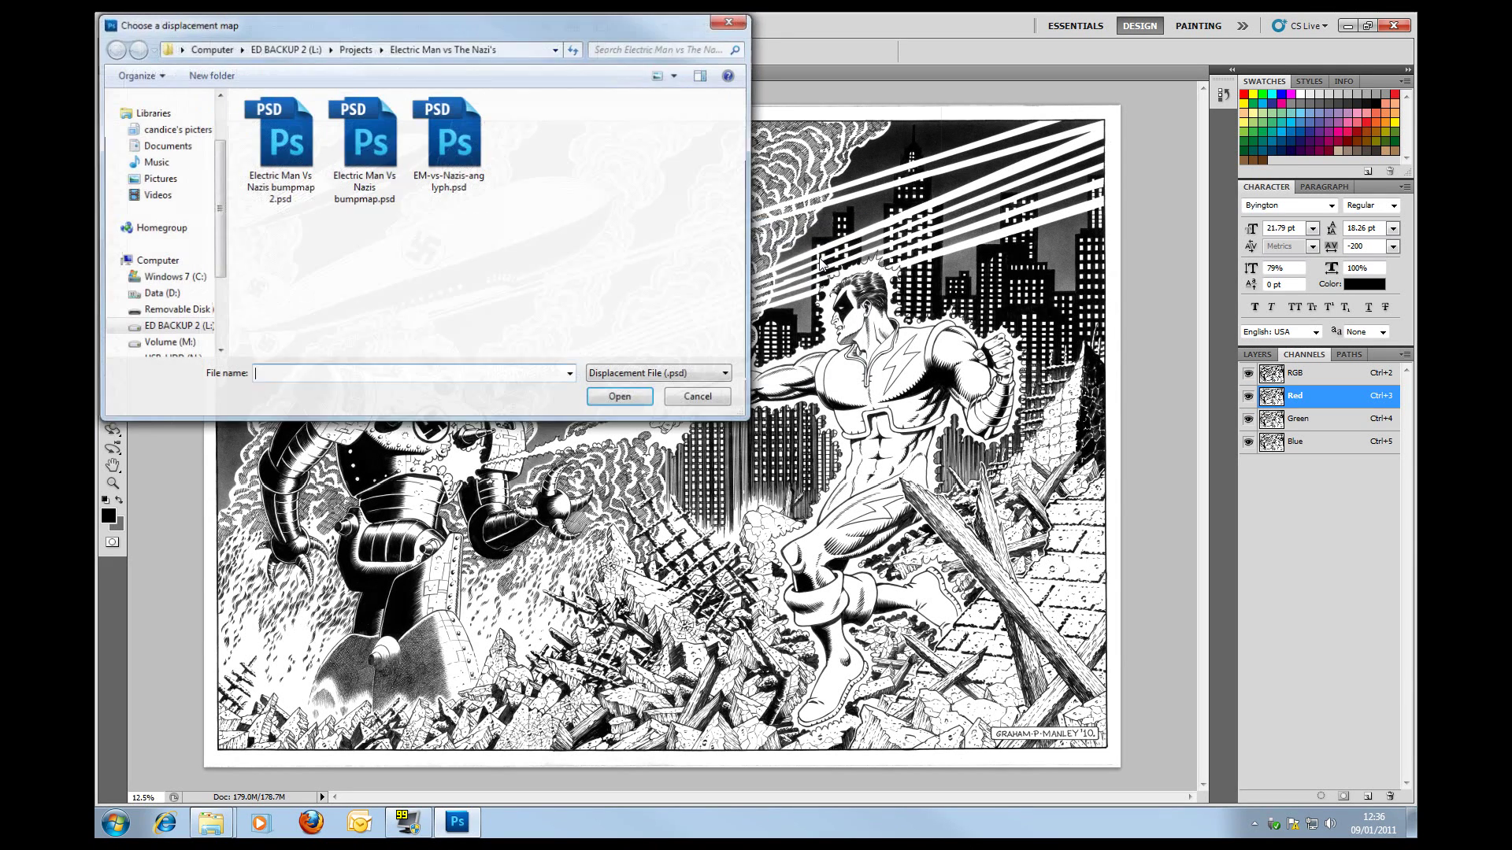
{"action": "left_click", "coordinate": [622, 398]}
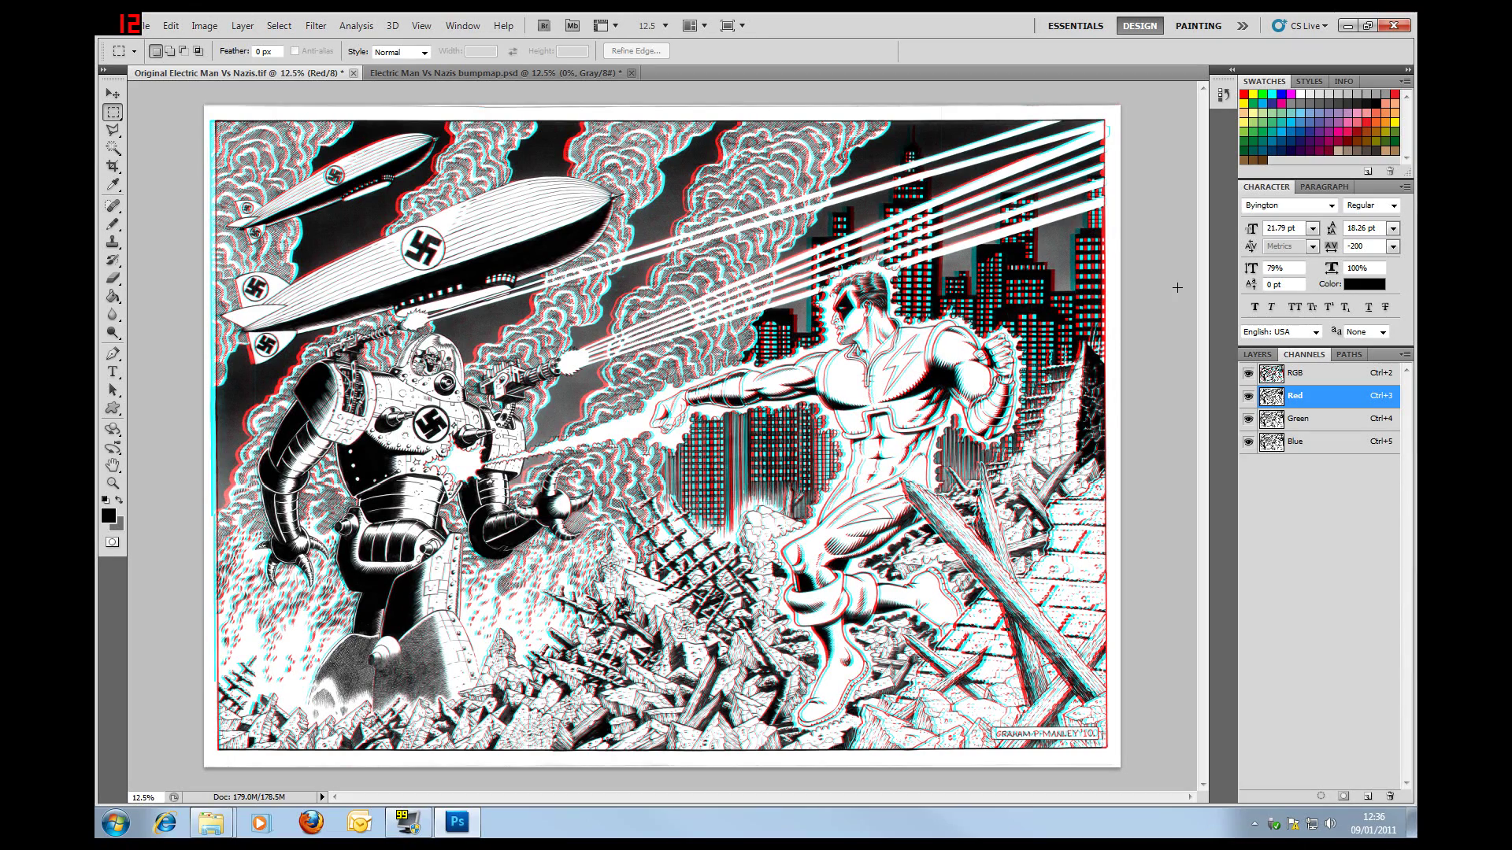
{"action": "left_click", "coordinate": [1348, 26]}
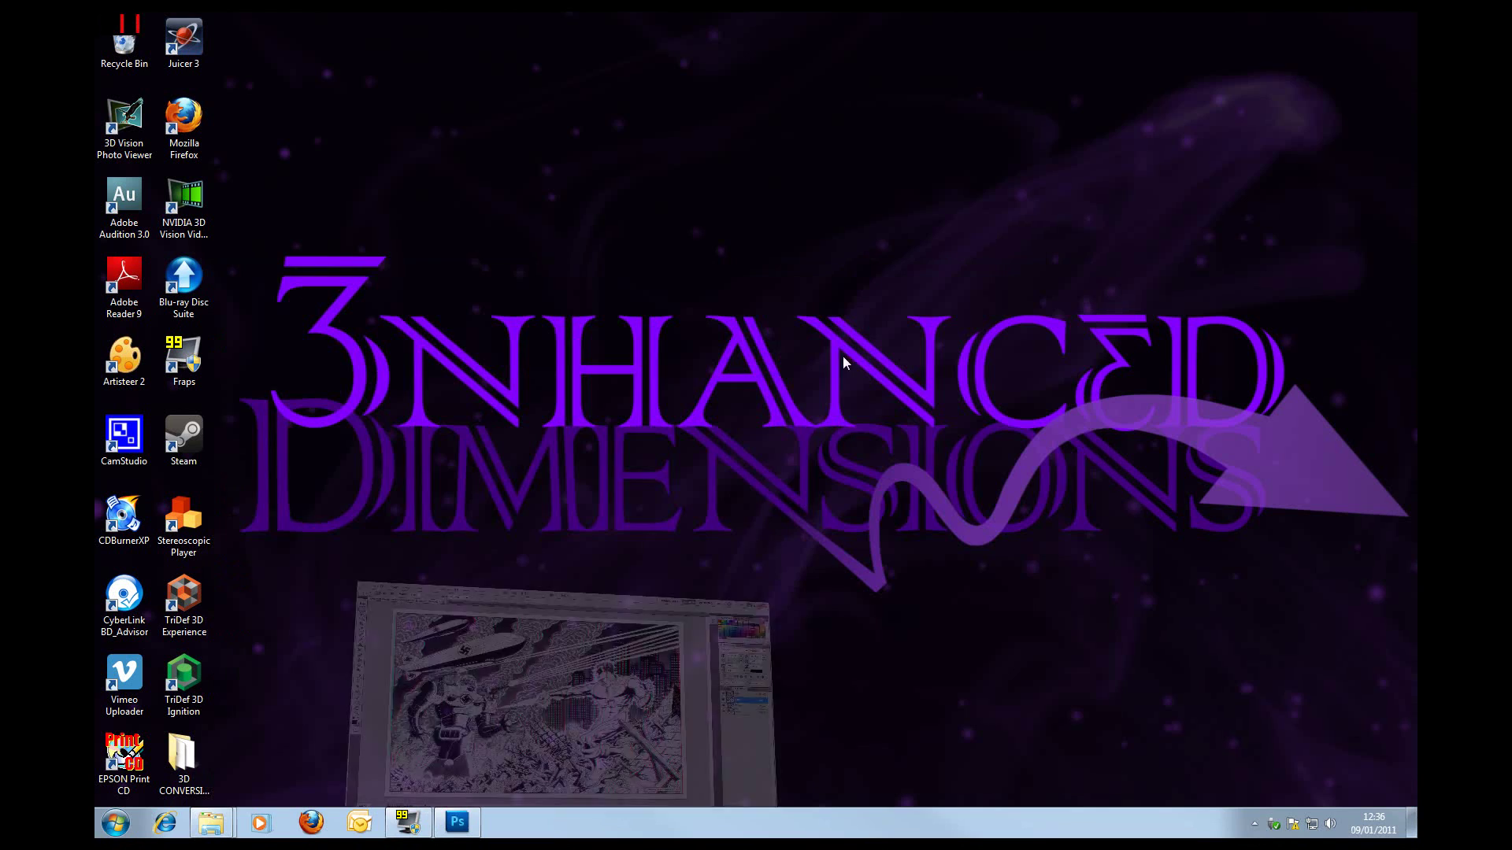
Bring up Firefox from the taskbar.
{"action": "left_click", "coordinate": [309, 827]}
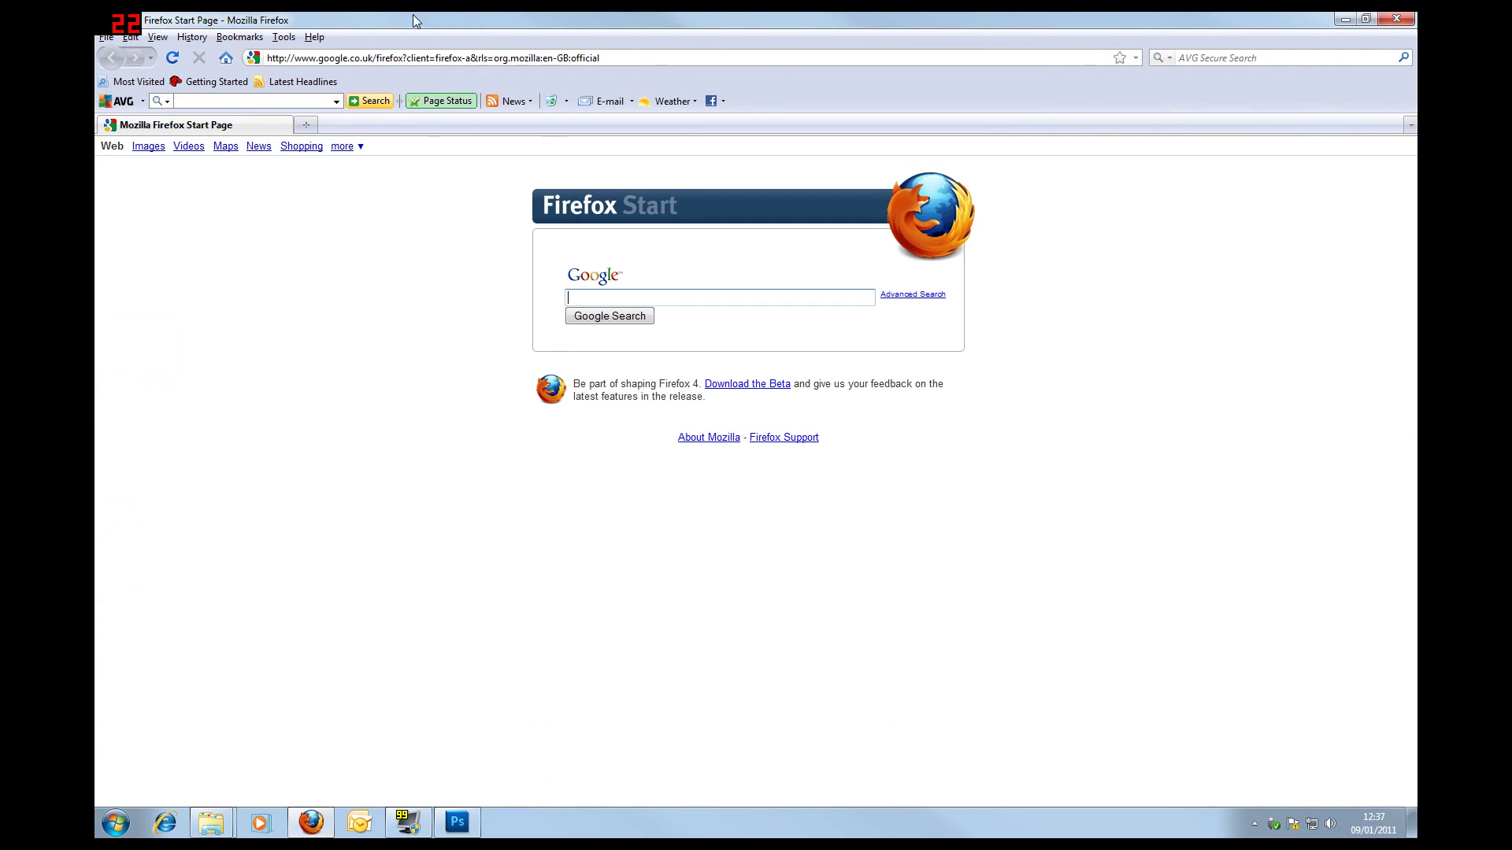
Open the first ED3D bookmark, Enhanced Dimensions, and scroll down to the Glu post.
{"action": "left_click", "coordinate": [240, 37]}
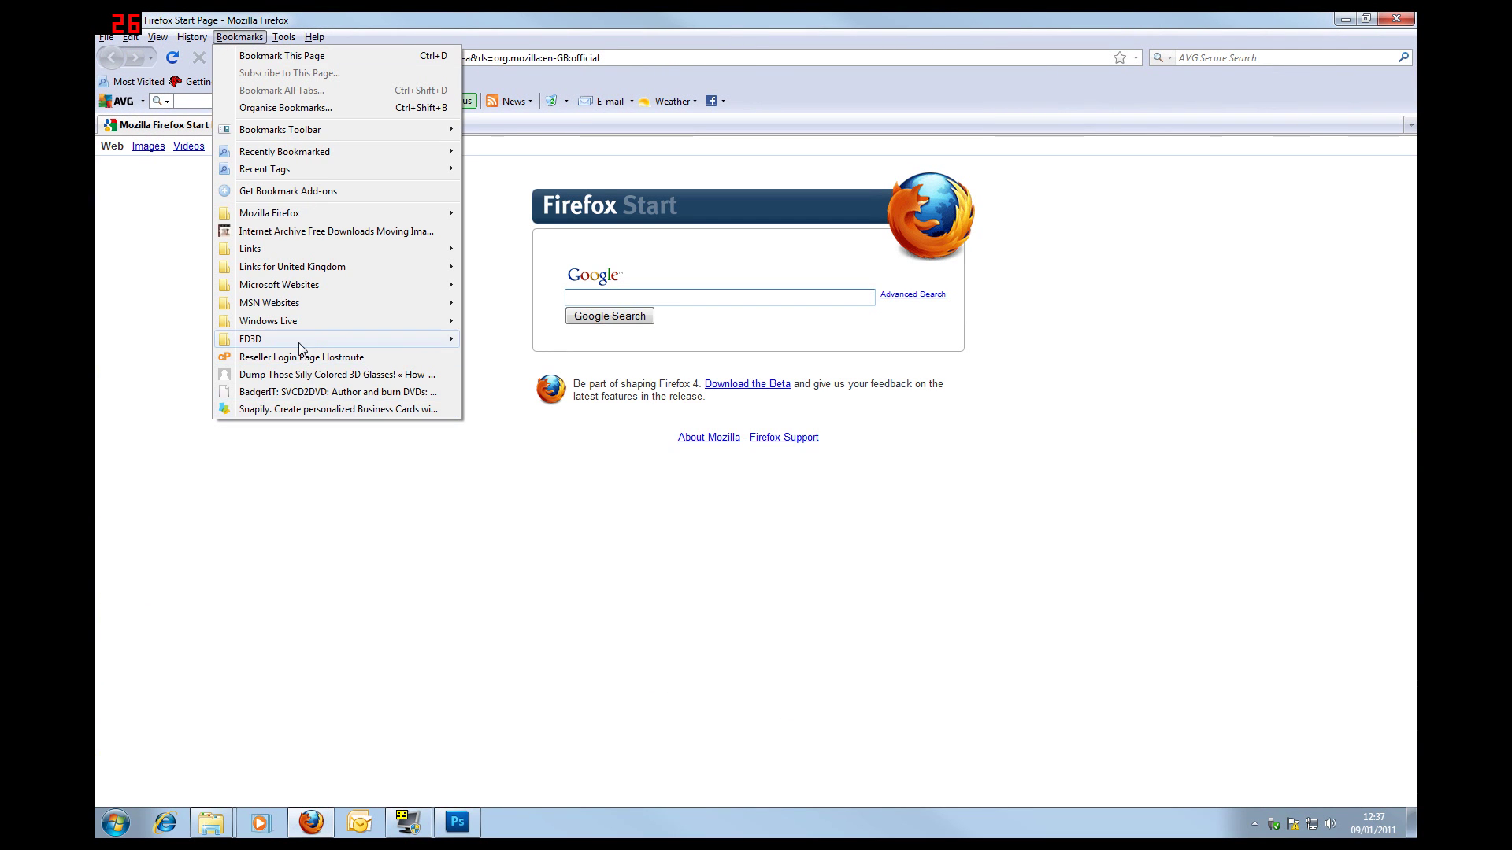
{"action": "mouse_move", "coordinate": [299, 346]}
{"action": "left_click", "coordinate": [580, 342]}
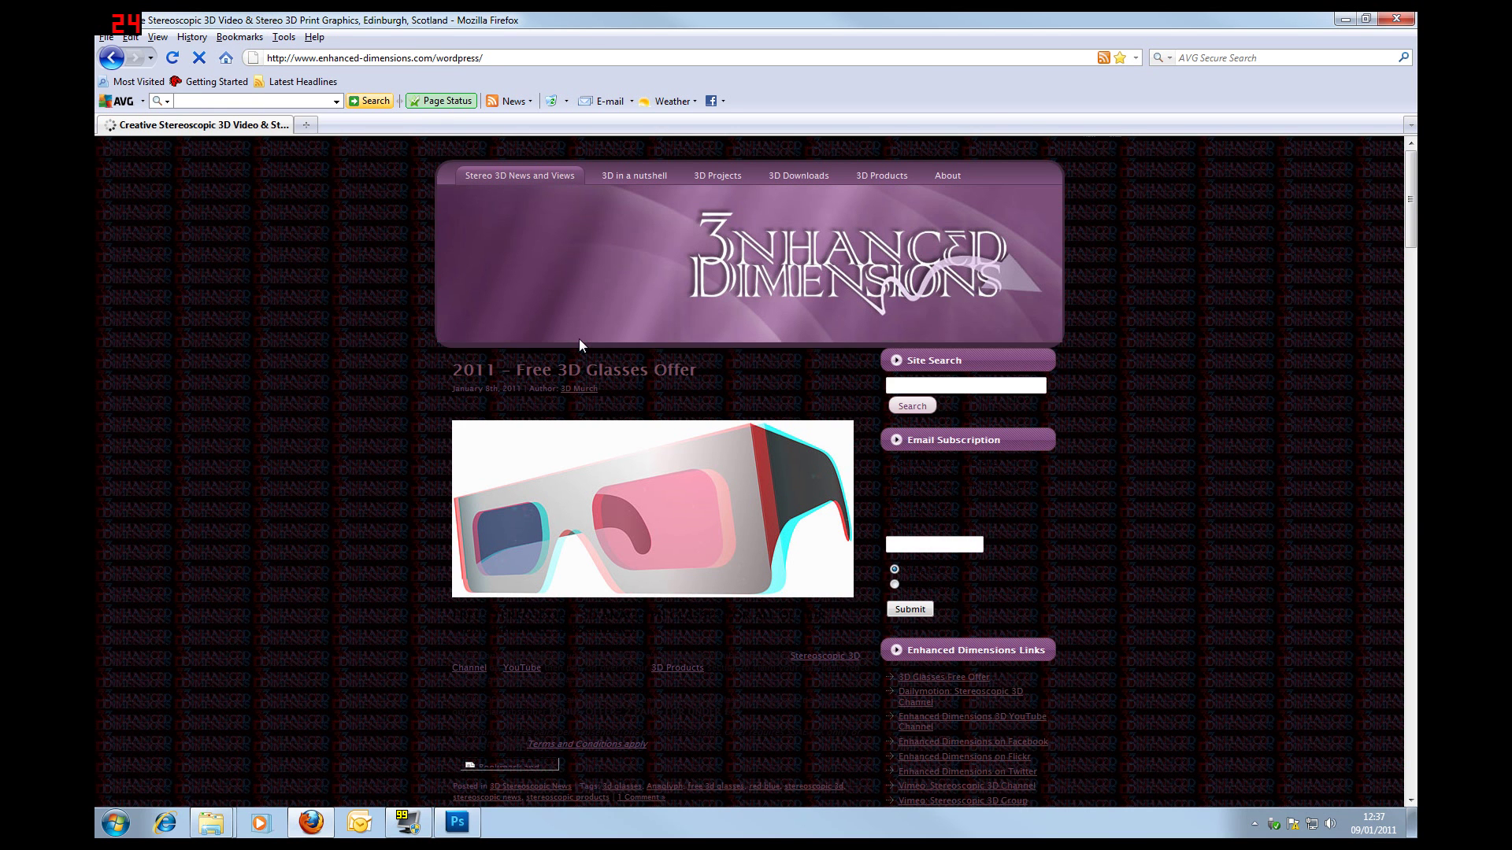
{"action": "scroll", "coordinate": [1080, 494], "scroll_direction": "down", "scroll_amount": 8}
{"action": "scroll", "coordinate": [1080, 495], "scroll_direction": "down", "scroll_amount": 20}
{"action": "scroll", "coordinate": [1082, 496], "scroll_direction": "down", "scroll_amount": 10}
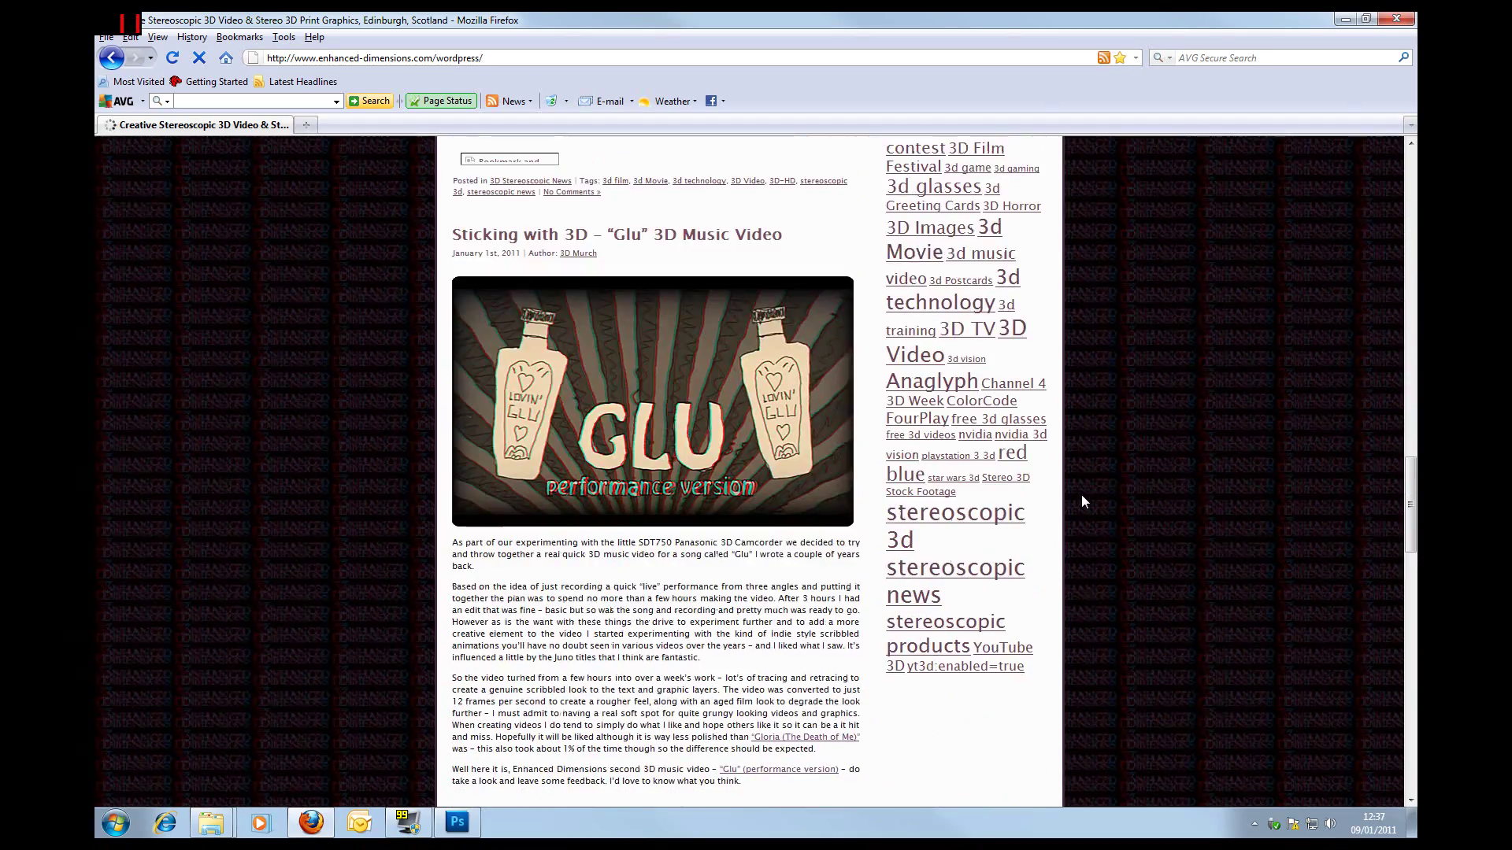